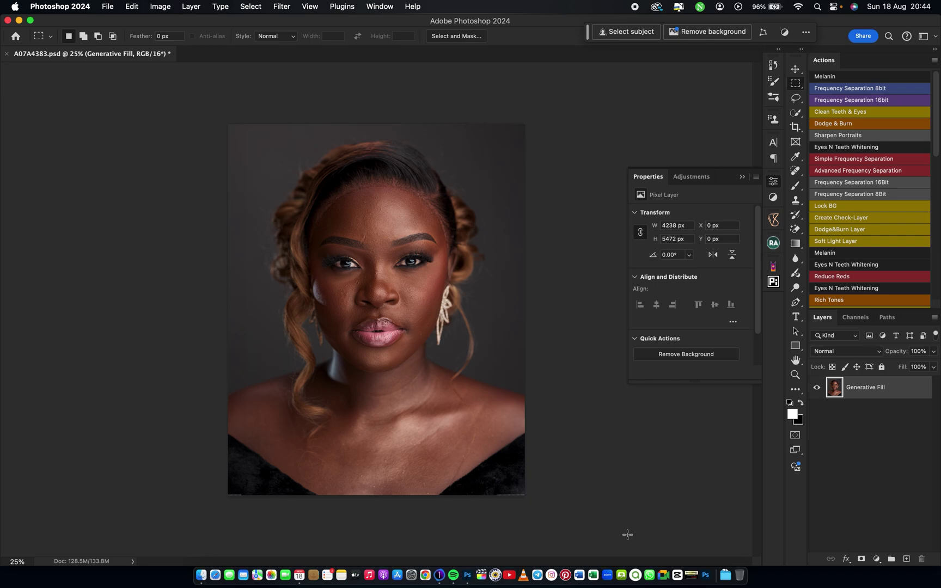
# Step: Duplicate the Generative Fill layer and remove the blemishes on the cheeks and chin with the Spot Healing Brush
pyautogui.press('super+j')
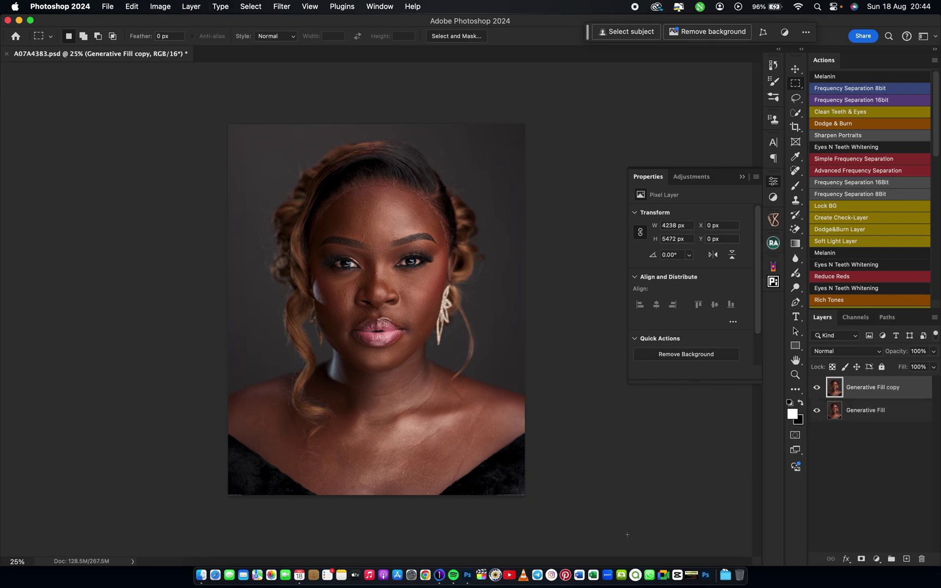
pyautogui.press('j')
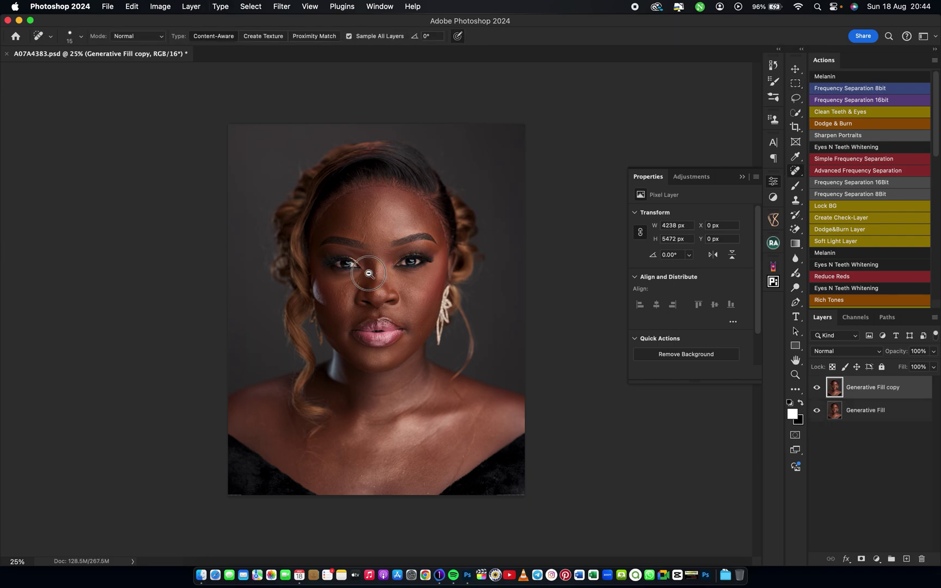
pyautogui.moveTo(369, 273); pyautogui.dragTo(425, 263)
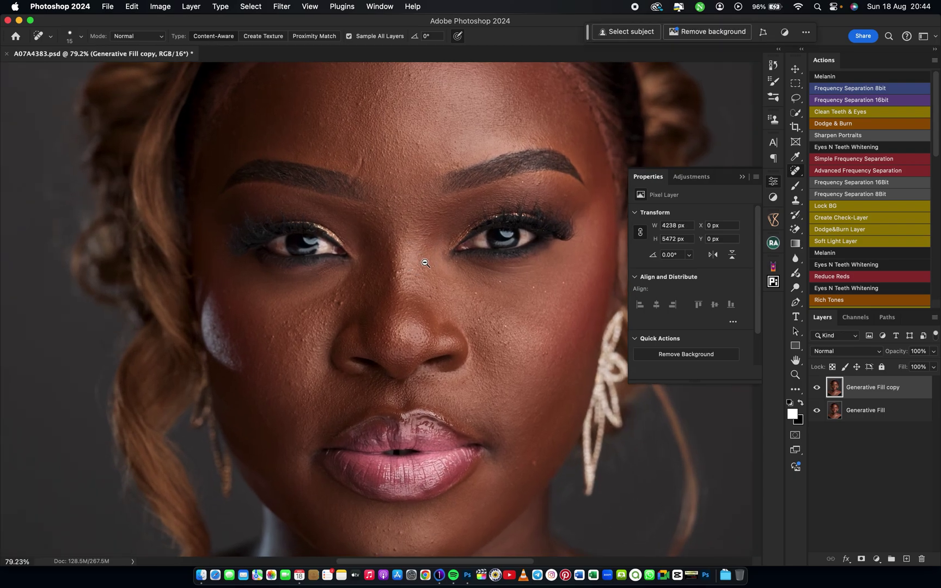
pyautogui.scroll(-5, 582, 225)
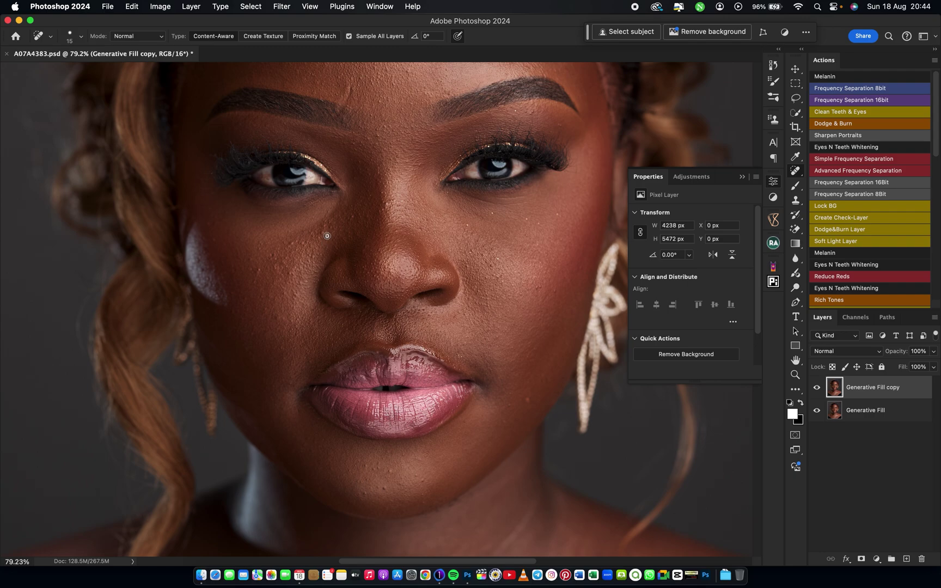
pyautogui.moveTo(326, 234); pyautogui.dragTo(319, 238)
pyautogui.moveTo(275, 261); pyautogui.dragTo(256, 275)
pyautogui.moveTo(507, 404); pyautogui.dragTo(509, 409)
# Step: Remove the remaining blemishes on the forehead with the Spot Healing Brush
pyautogui.scroll(5, 407, 252)
pyautogui.hscroll(-2, 408, 252)
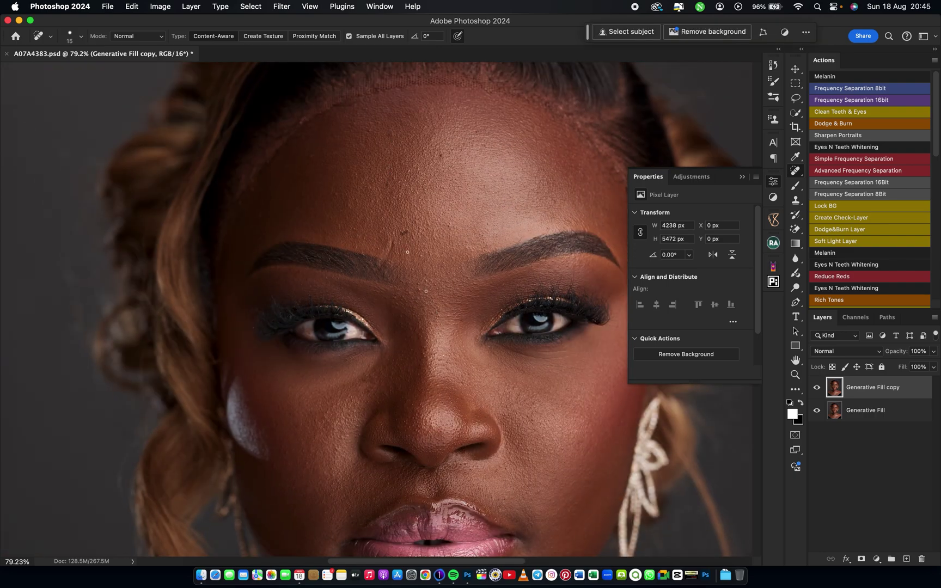
pyautogui.click(402, 233)
pyautogui.moveTo(446, 227); pyautogui.dragTo(455, 227)
# Step: Clean up the uneven hairline around the forehead and erase the crease between the eyebrows with the Remove tool
pyautogui.rightClick(795, 171)
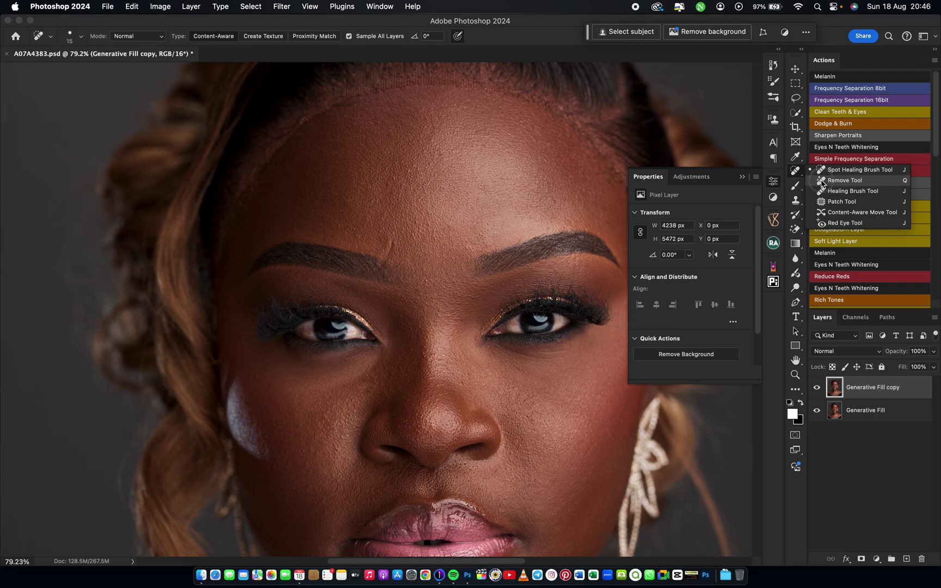
pyautogui.click(818, 181)
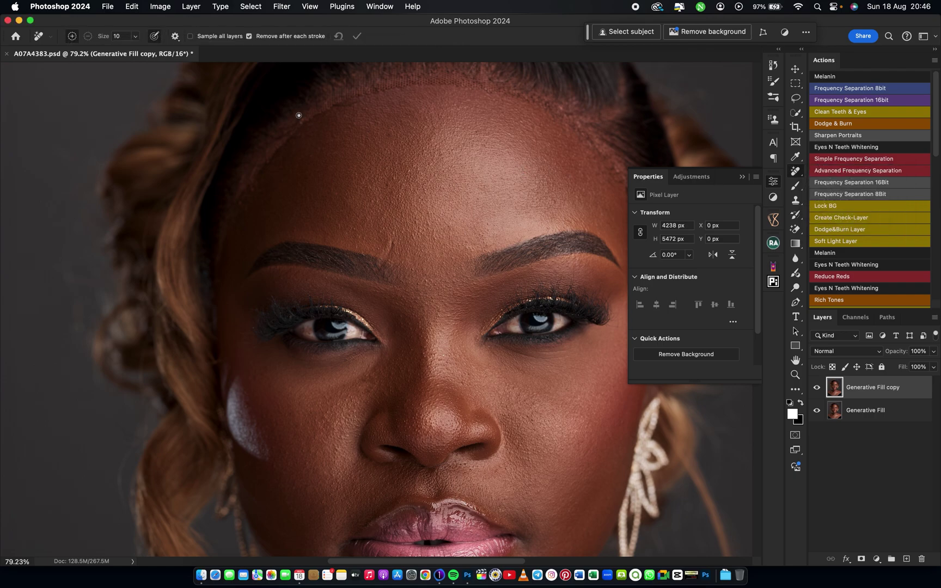
pyautogui.moveTo(298, 114); pyautogui.dragTo(276, 138)
pyautogui.moveTo(248, 170)
pyautogui.mouseDown()
pyautogui.moveTo(218, 258)
pyautogui.moveTo(281, 171)
pyautogui.moveTo(300, 116)
pyautogui.mouseUp()
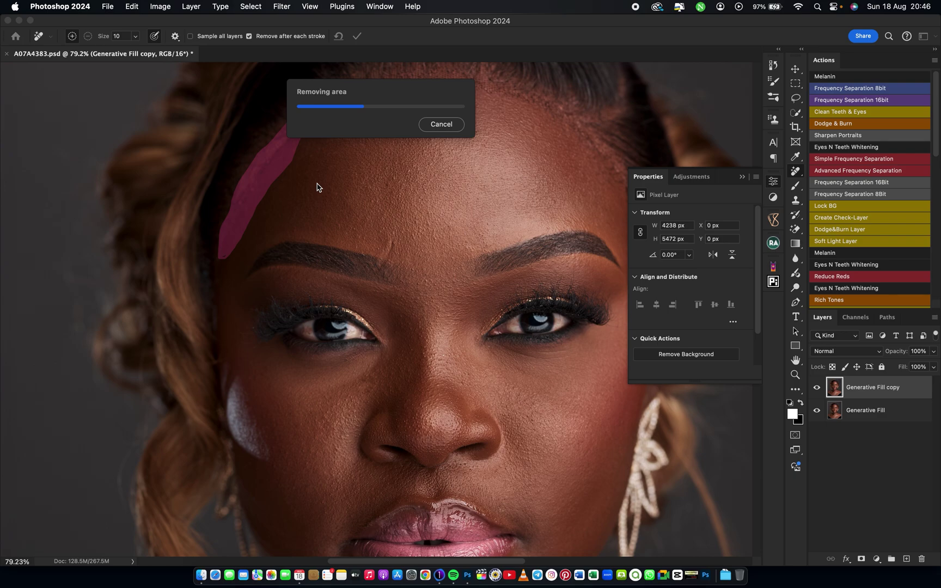
pyautogui.moveTo(383, 71); pyautogui.dragTo(536, 98)
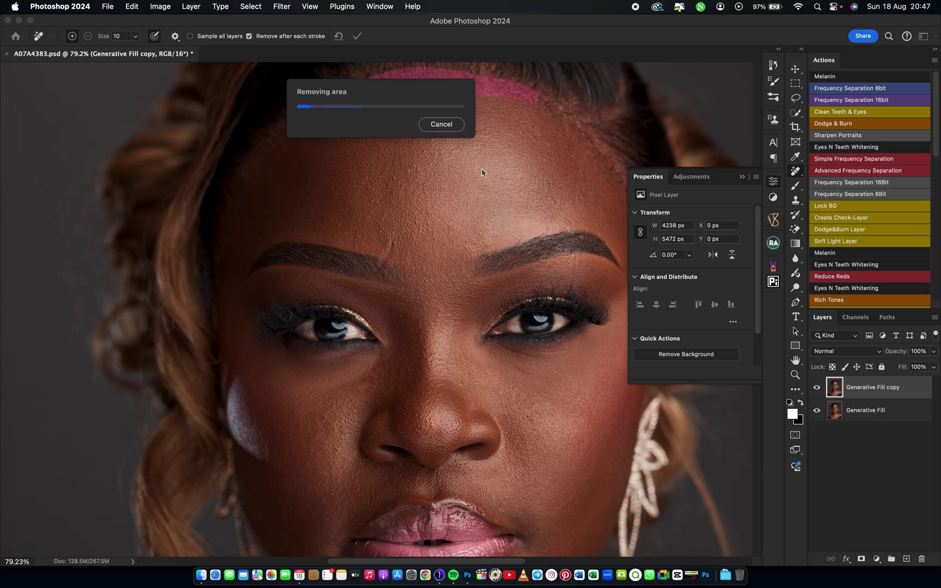
pyautogui.click(741, 180)
pyautogui.moveTo(580, 126); pyautogui.dragTo(659, 296)
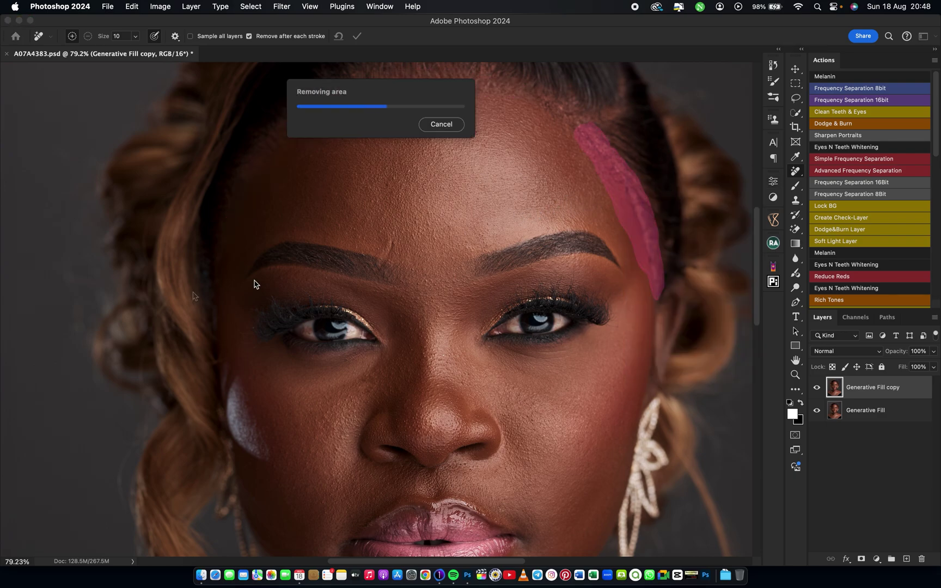
pyautogui.moveTo(313, 320); pyautogui.dragTo(360, 334)
pyautogui.moveTo(388, 240); pyautogui.dragTo(385, 261)
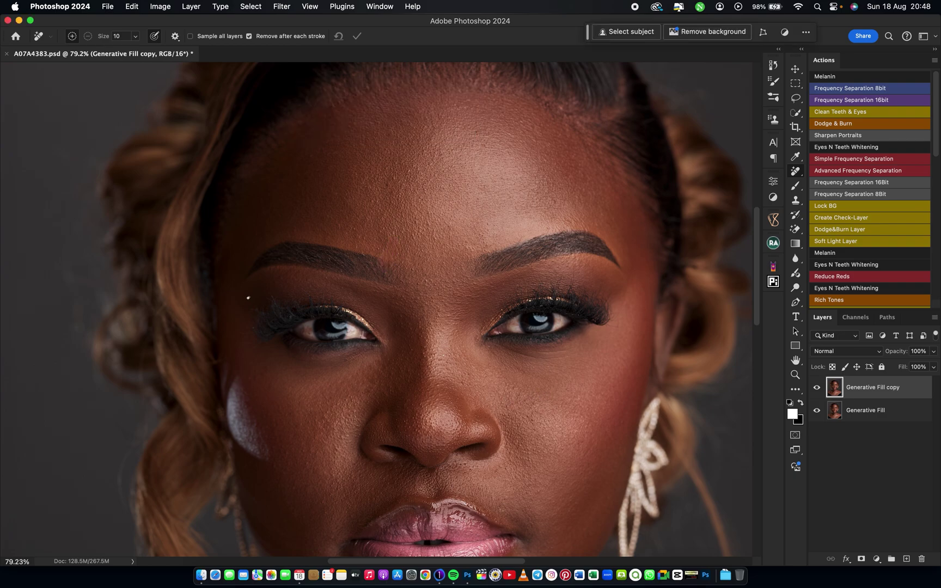
# Step: Spot-heal the blemishes and long scratch lines on the chest and shoulders with a size 25 brush
pyautogui.keyDown('alt'); pyautogui.keyDown('super'); pyautogui.click(443, 266); pyautogui.keyUp('super'); pyautogui.keyUp('alt')
pyautogui.moveTo(433, 270); pyautogui.dragTo(430, 376)
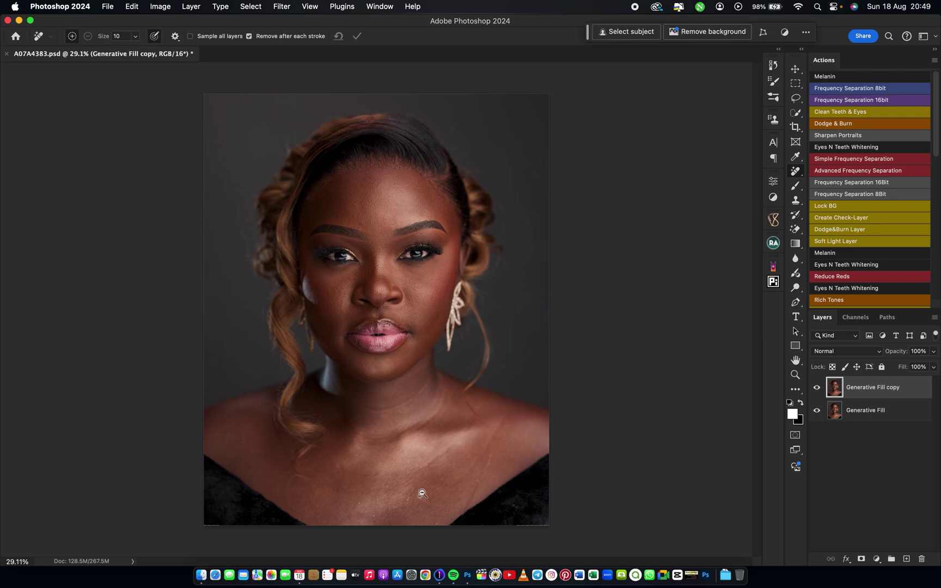
pyautogui.moveTo(414, 501)
pyautogui.mouseDown()
pyautogui.moveTo(426, 479)
pyautogui.moveTo(448, 479)
pyautogui.moveTo(441, 456)
pyautogui.moveTo(452, 422)
pyautogui.mouseUp()
pyautogui.hotkey('shift', 'j')
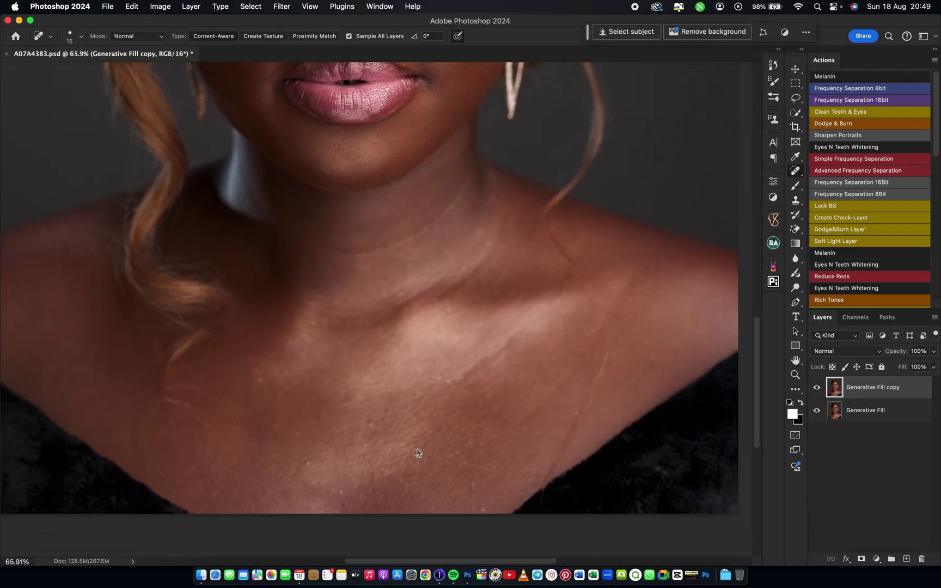
pyautogui.press(']')
pyautogui.press(']')
pyautogui.moveTo(368, 423); pyautogui.dragTo(372, 427)
pyautogui.moveTo(448, 377); pyautogui.dragTo(451, 391)
pyautogui.moveTo(622, 372)
pyautogui.mouseDown()
pyautogui.moveTo(636, 372)
pyautogui.moveTo(542, 486)
pyautogui.mouseUp()
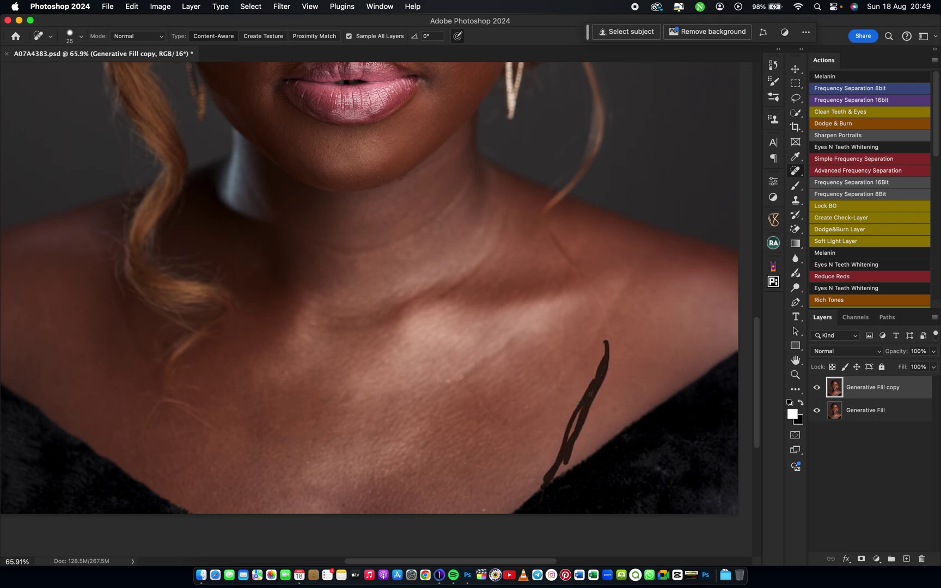
pyautogui.moveTo(584, 400); pyautogui.dragTo(550, 464)
pyautogui.moveTo(178, 267); pyautogui.dragTo(197, 267)
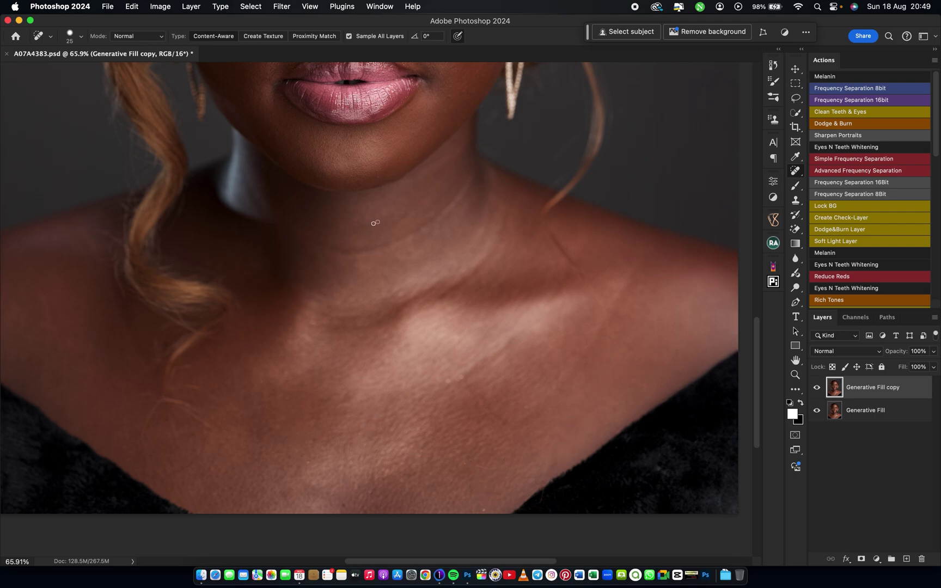
# Step: Run the Beauty Retouch frequency separation via Gaussian Blur with a radius of 10 pixels
pyautogui.scroll(-5, 375, 261)
pyautogui.scroll(4, 377, 266)
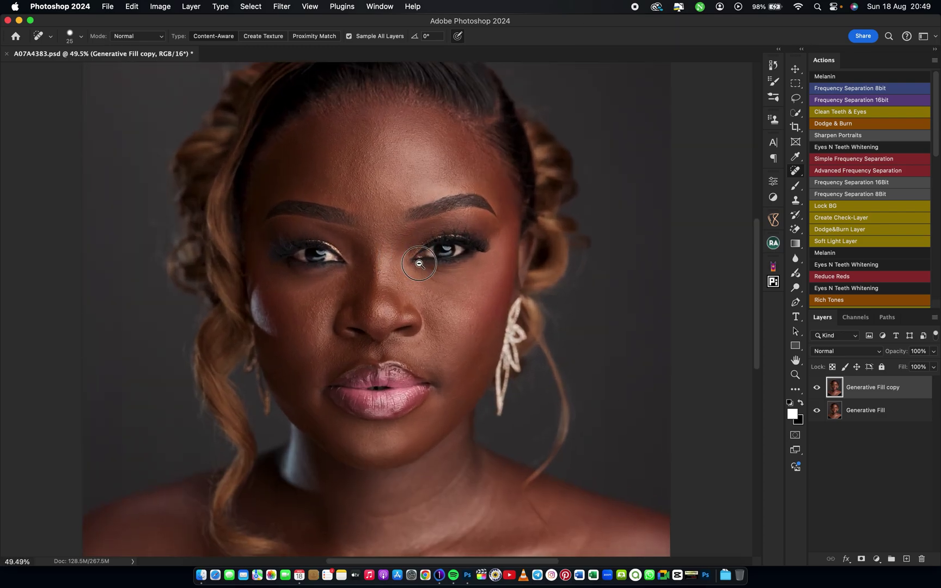
pyautogui.scroll(-2, 400, 276)
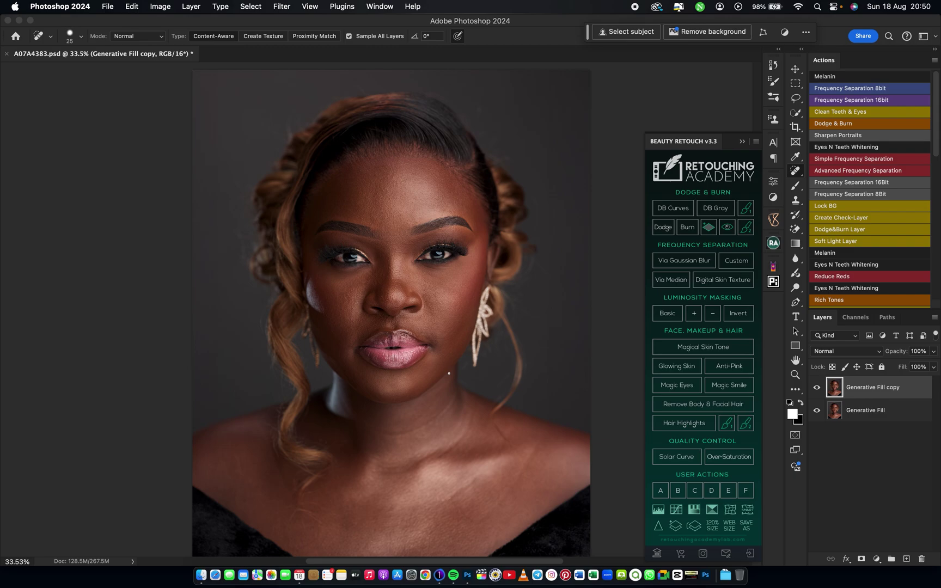
pyautogui.click(679, 263)
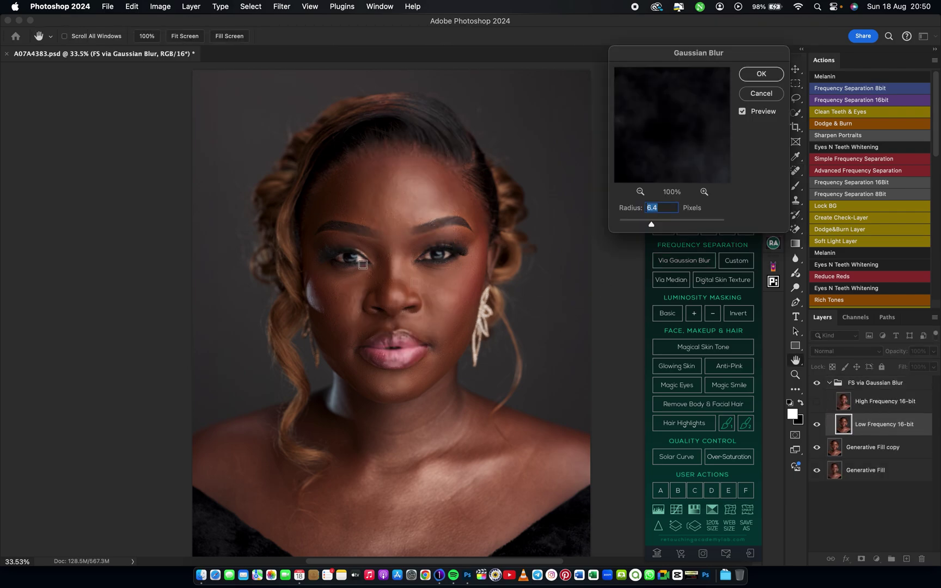
pyautogui.press('alt')
pyautogui.keyDown('super'); pyautogui.click(301, 218); pyautogui.keyUp('super')
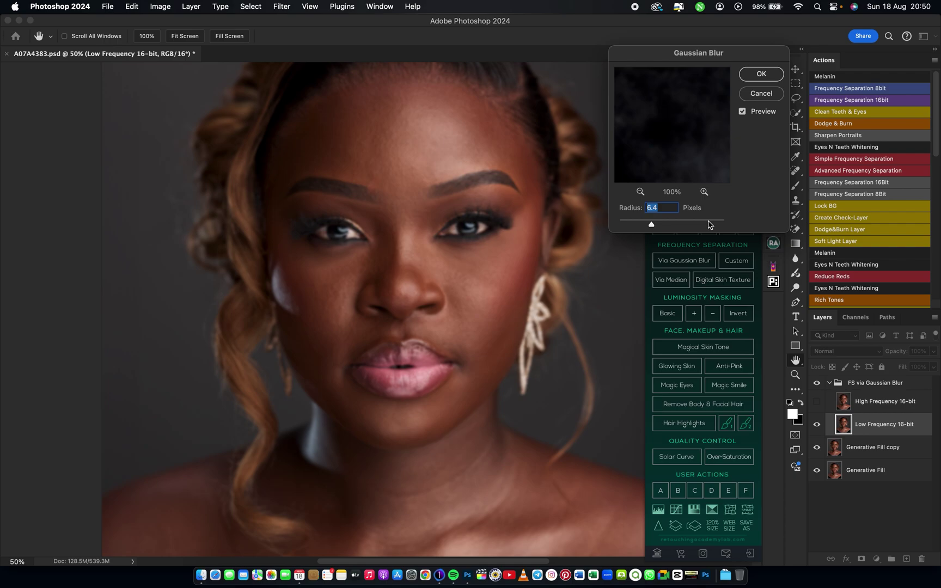
pyautogui.write('8')
pyautogui.press('BackSpace')
pyautogui.write('10')
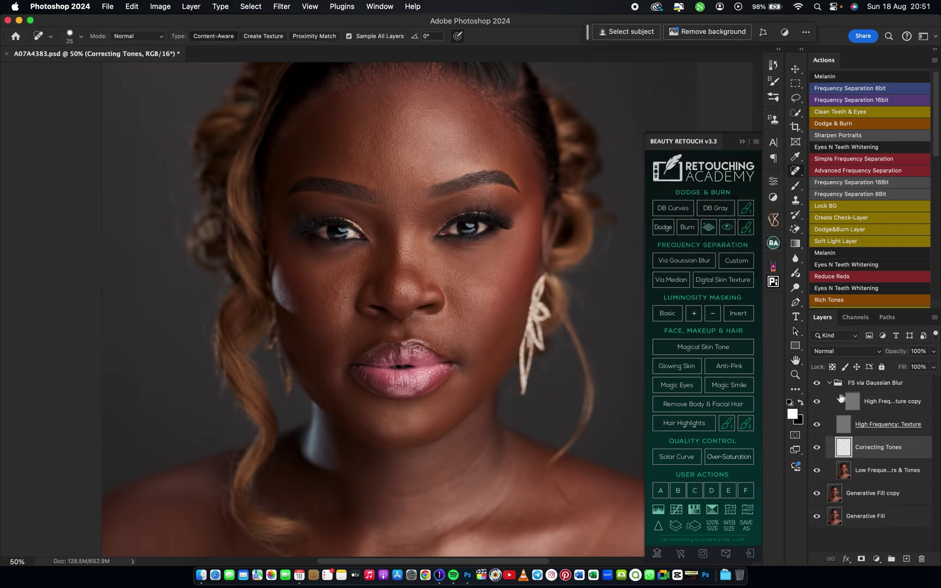
# Step: Duplicate the Low Frequency colors and tones layer and hide the High Frequency: Texture layer
pyautogui.click(881, 473)
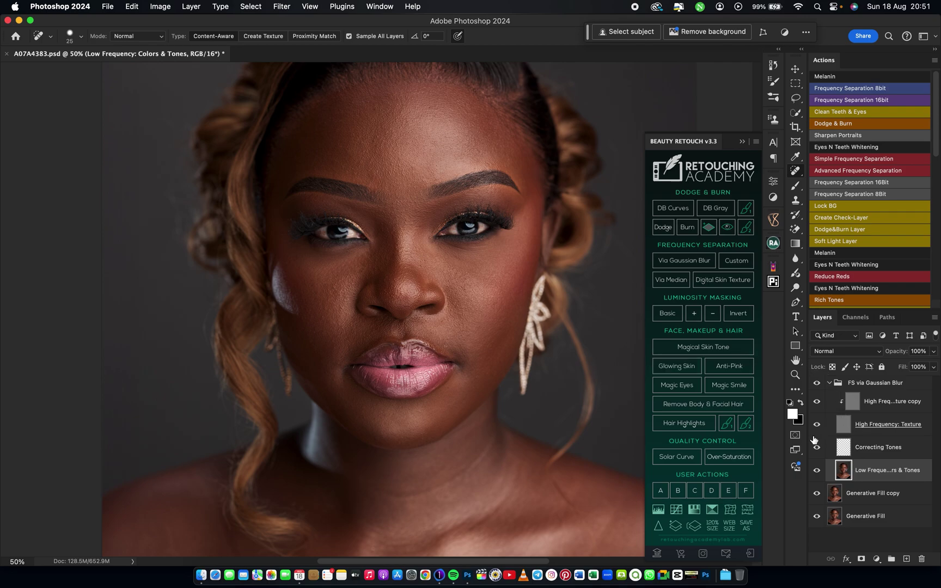
pyautogui.press('super+j')
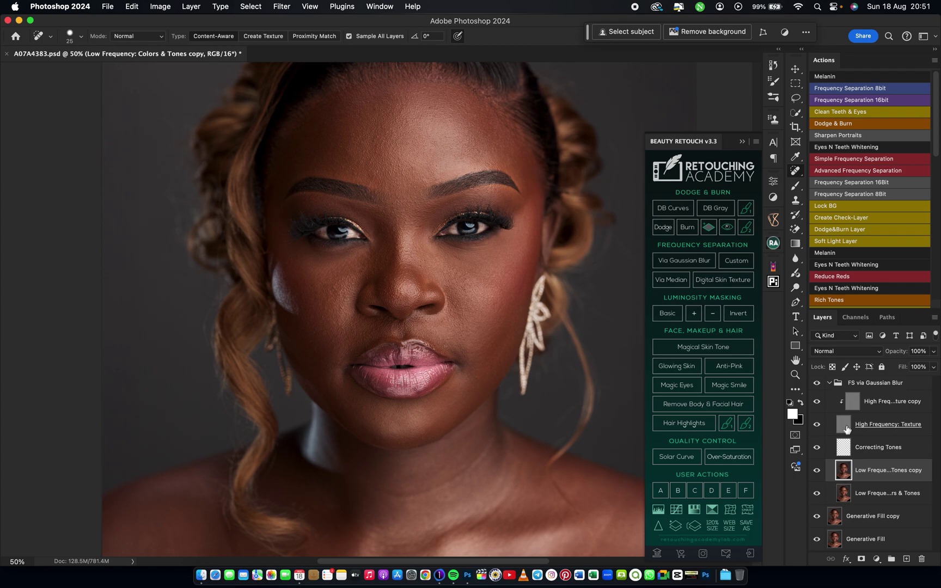
pyautogui.click(817, 427)
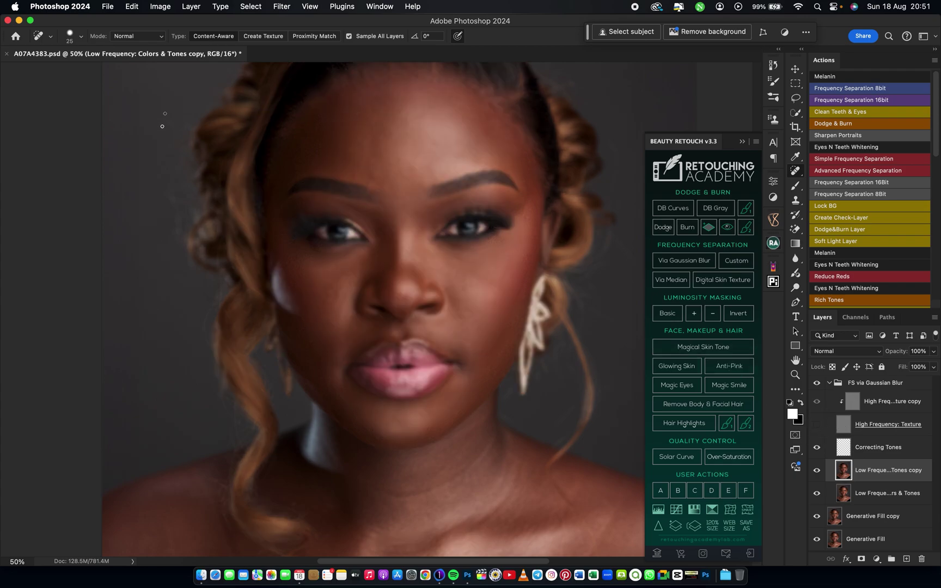
# Step: Switch to the Mixer Brush tool and clean the brush of its loaded color
pyautogui.click(799, 190)
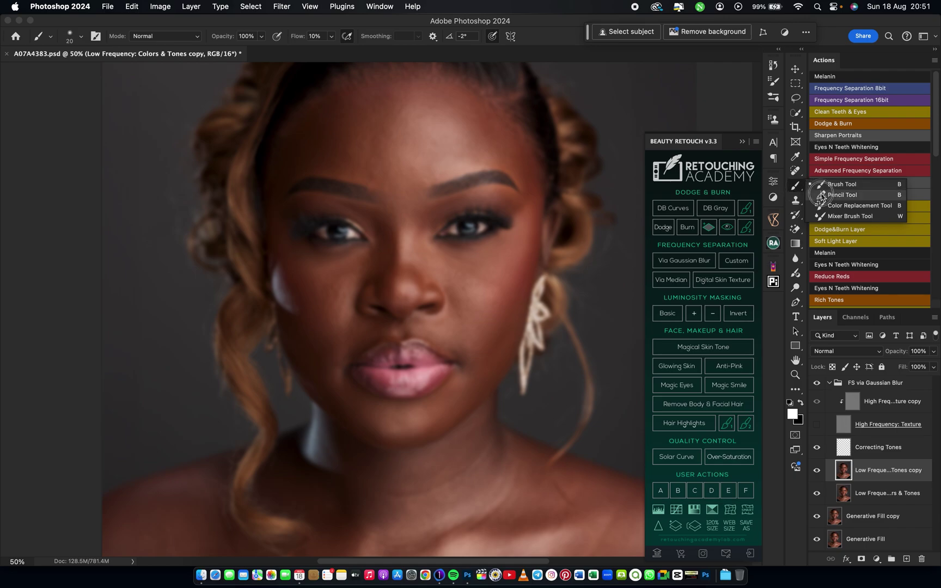
pyautogui.click(839, 216)
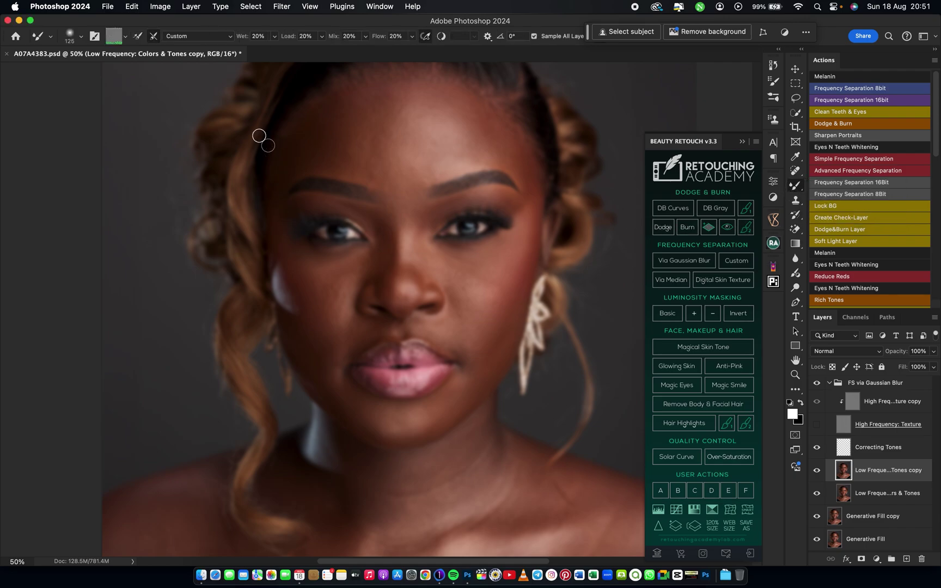
pyautogui.click(124, 37)
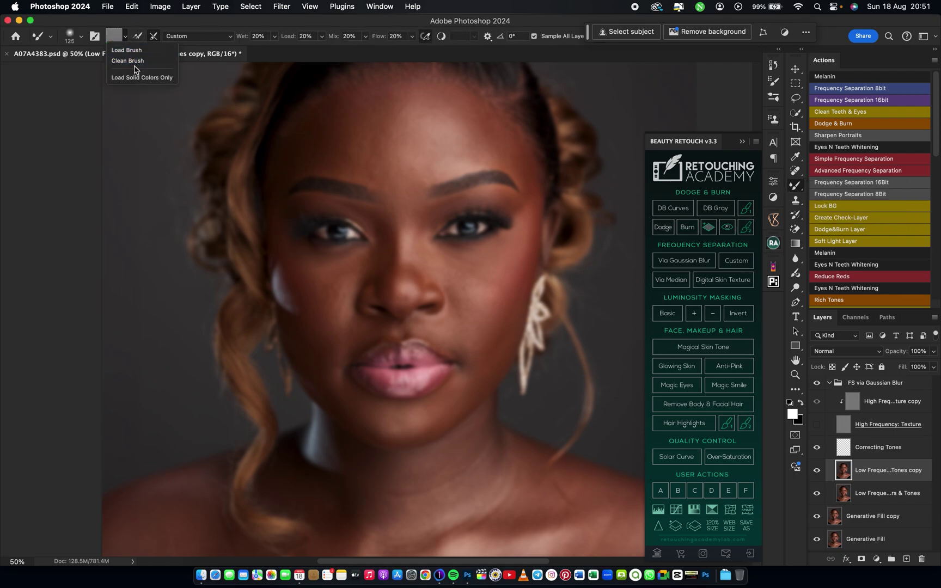
pyautogui.click(127, 61)
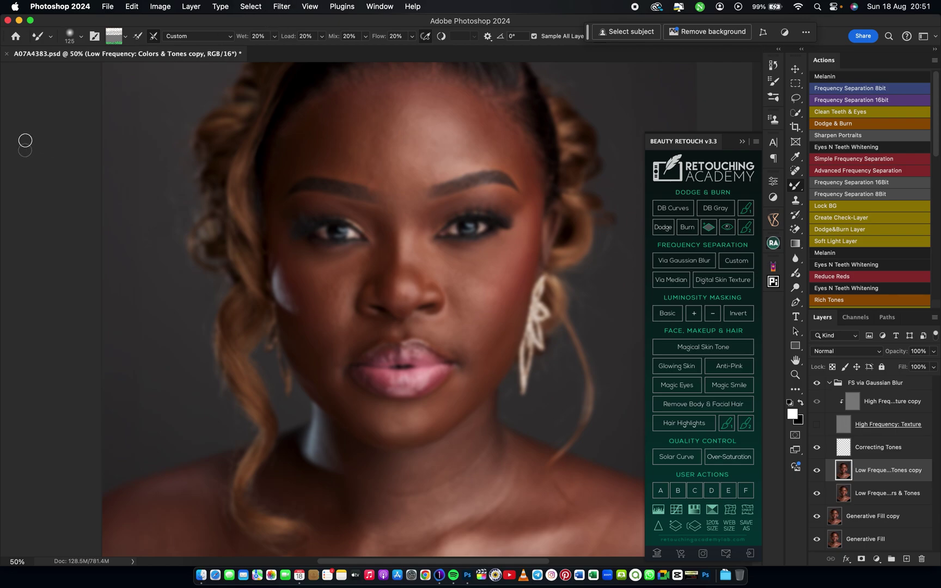
pyautogui.click(112, 38)
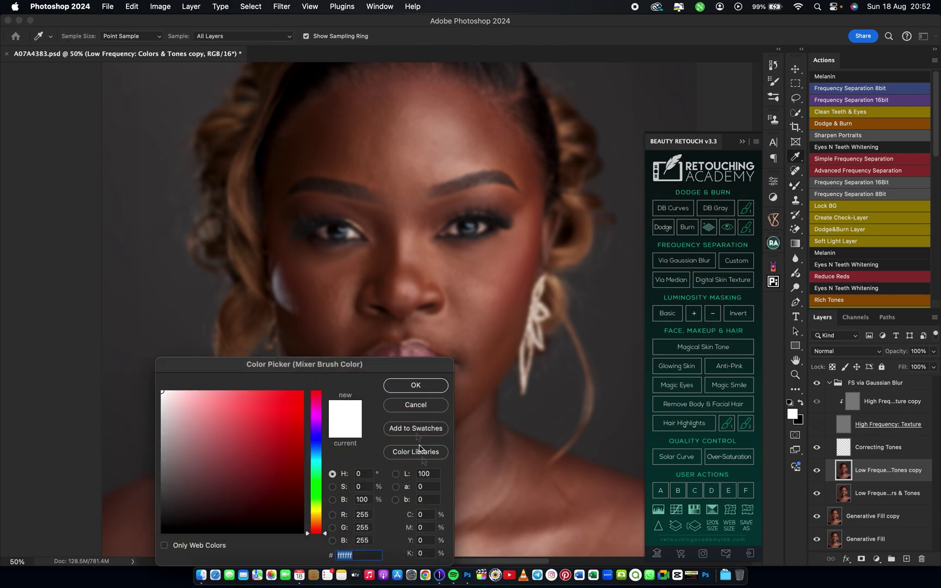
pyautogui.click(415, 405)
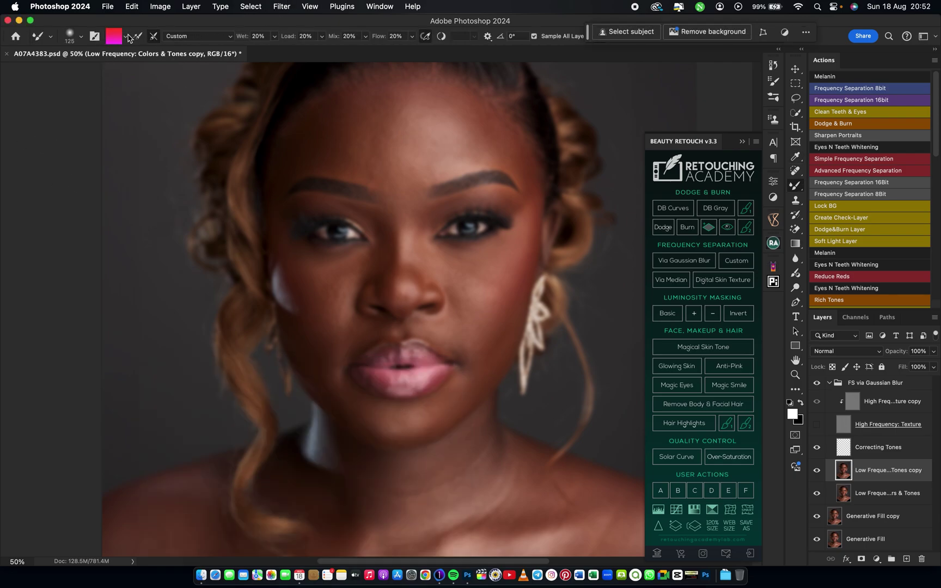
pyautogui.click(125, 36)
pyautogui.click(128, 65)
# Step: Enlarge the Mixer Brush to 600 and blend the forehead tones on the low-frequency copy
pyautogui.press(']')
pyautogui.press(']')
pyautogui.press(']')
pyautogui.press(']')
pyautogui.press(']')
pyautogui.press(']')
pyautogui.press(']')
pyautogui.press(']')
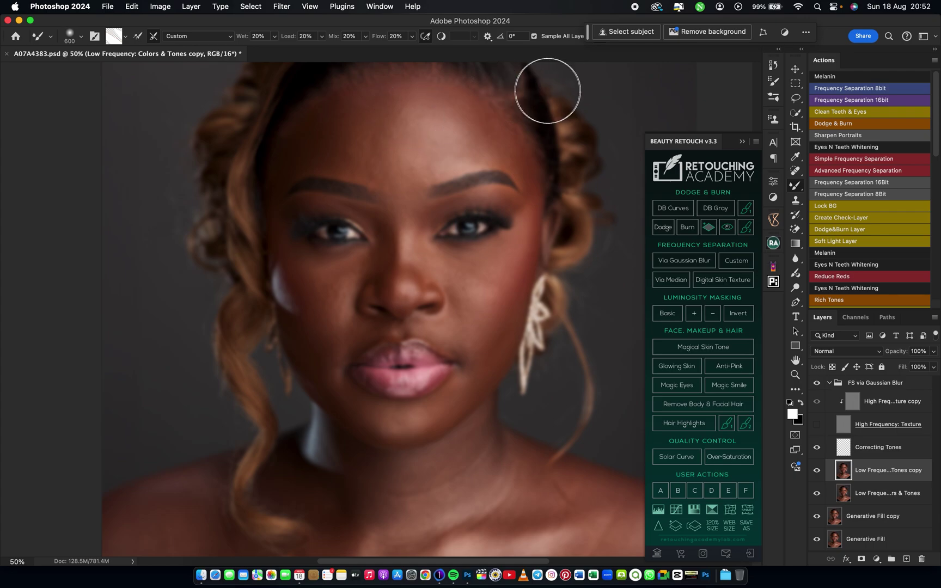
pyautogui.moveTo(424, 120)
pyautogui.mouseDown()
pyautogui.moveTo(370, 128)
pyautogui.moveTo(371, 103)
pyautogui.moveTo(348, 105)
pyautogui.moveTo(355, 113)
pyautogui.moveTo(347, 100)
pyautogui.moveTo(334, 119)
pyautogui.mouseUp()
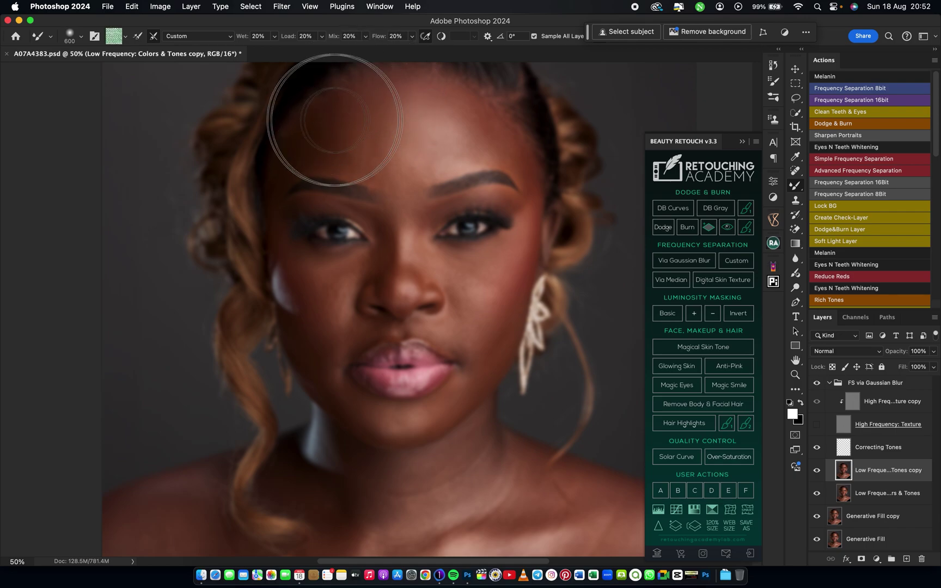
# Step: Reduce the Mixer Brush to 300 for blending the smaller areas of the face
pyautogui.press('[')
pyautogui.press('[')
pyautogui.press('[')
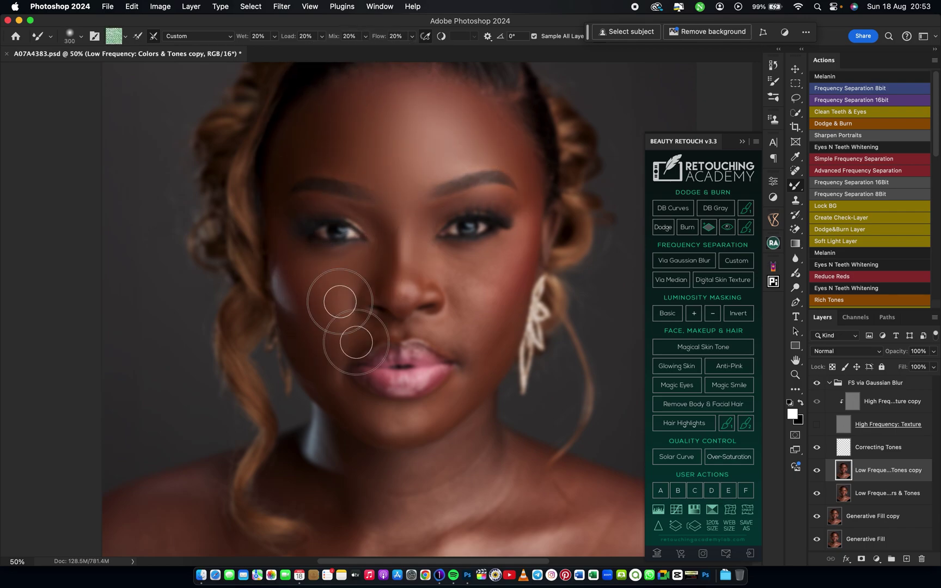
# Step: Enlarge the Mixer Brush to 500 and smooth the skin tones across the neck and chest
pyautogui.press(']')
pyautogui.press(']')
pyautogui.scroll(-5, 430, 283)
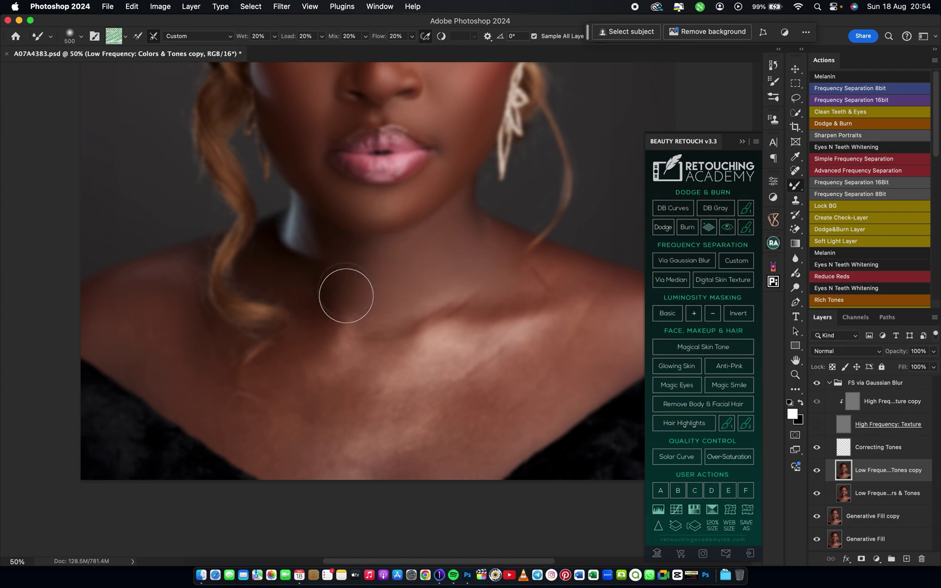
pyautogui.moveTo(346, 296)
pyautogui.mouseDown()
pyautogui.moveTo(334, 346)
pyautogui.moveTo(304, 385)
pyautogui.mouseUp()
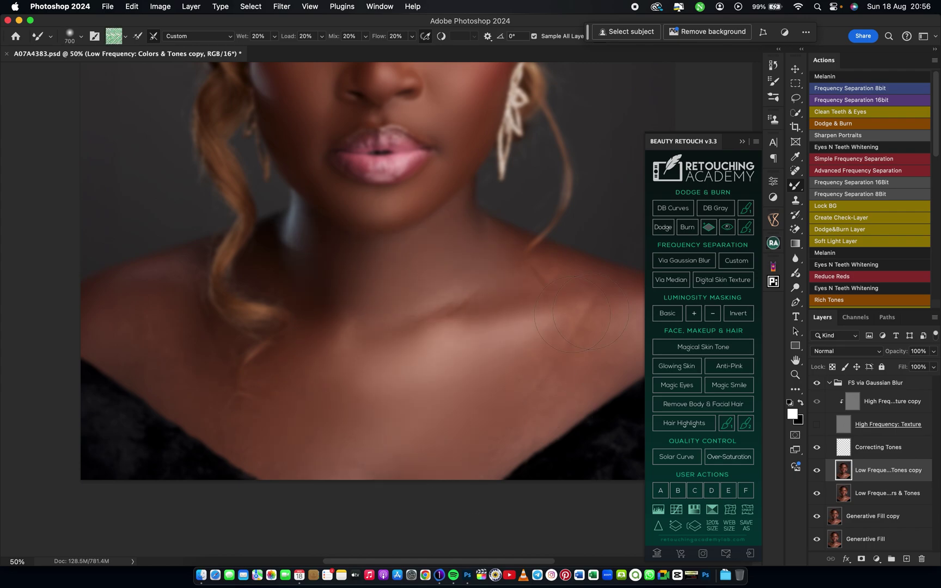
# Step: Finish smoothing the shoulder and chest tones with the Mixer Brush at 700, and show the High Frequency: Texture layer again
pyautogui.press('super+minus')
pyautogui.press('super+minus')
pyautogui.click(817, 383)
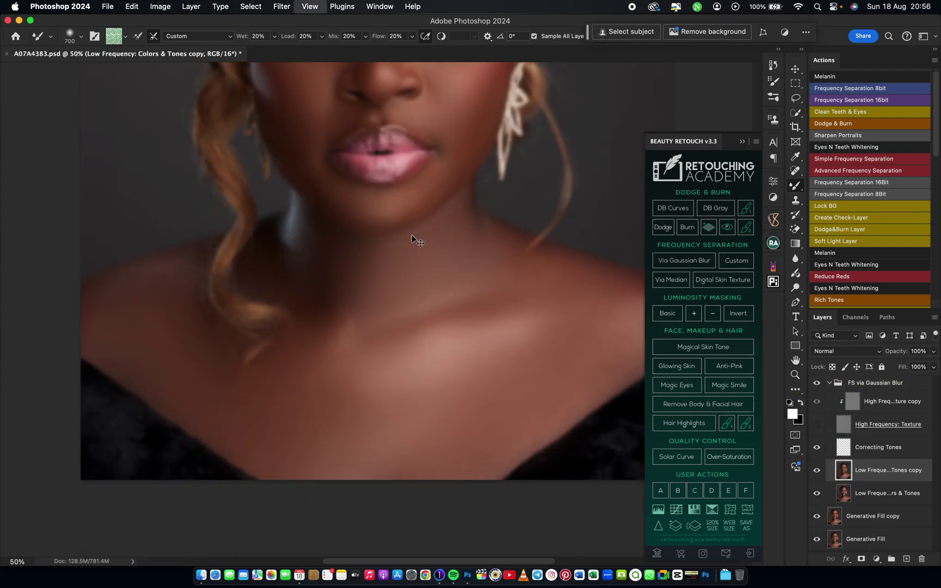
pyautogui.press('super+minus')
pyautogui.press('super+minus')
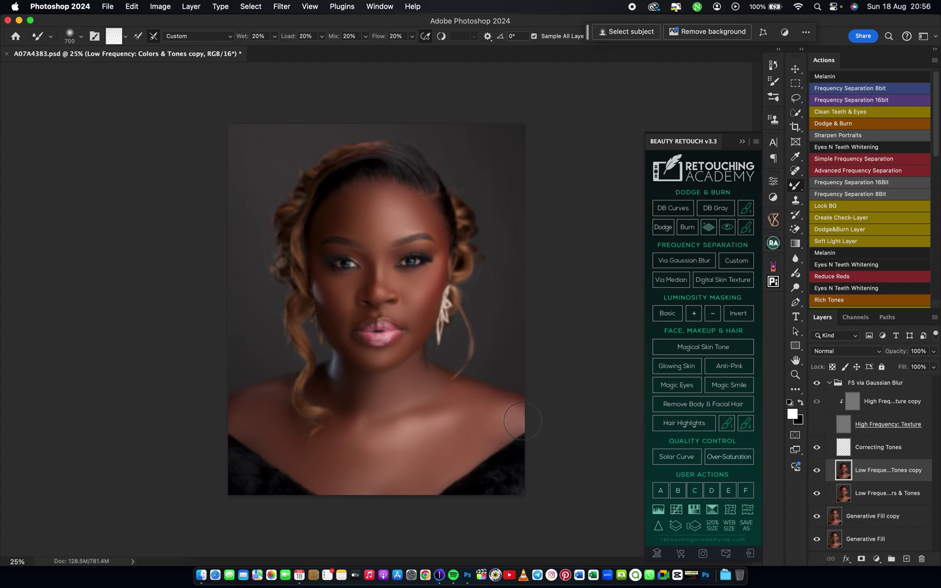
pyautogui.moveTo(481, 436); pyautogui.dragTo(482, 393)
pyautogui.click(817, 424)
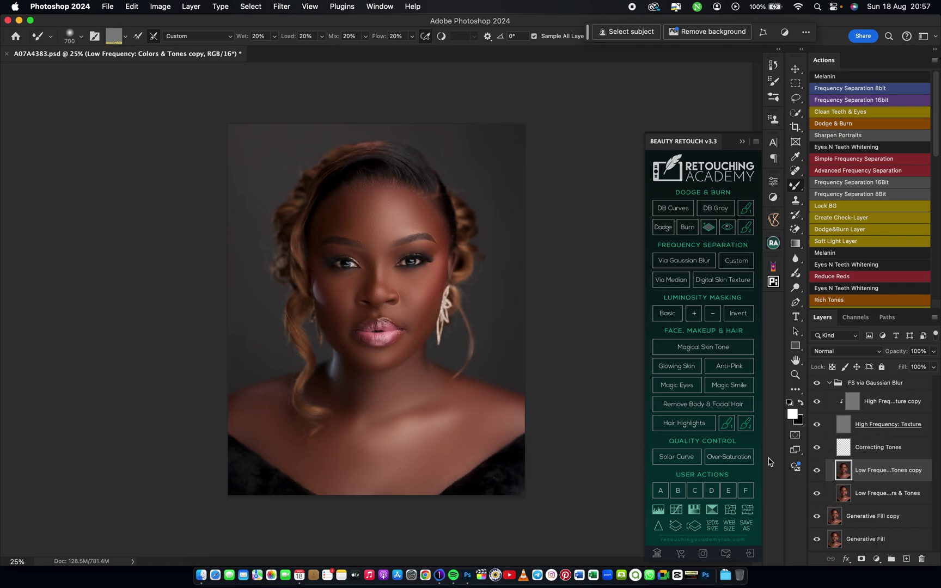
# Step: Compare the portrait before and after the skin smoothing by toggling the visibility of the FS via Gaussian Blur group
pyautogui.press('super+1')
pyautogui.press('super+equal')
pyautogui.press('super+equal')
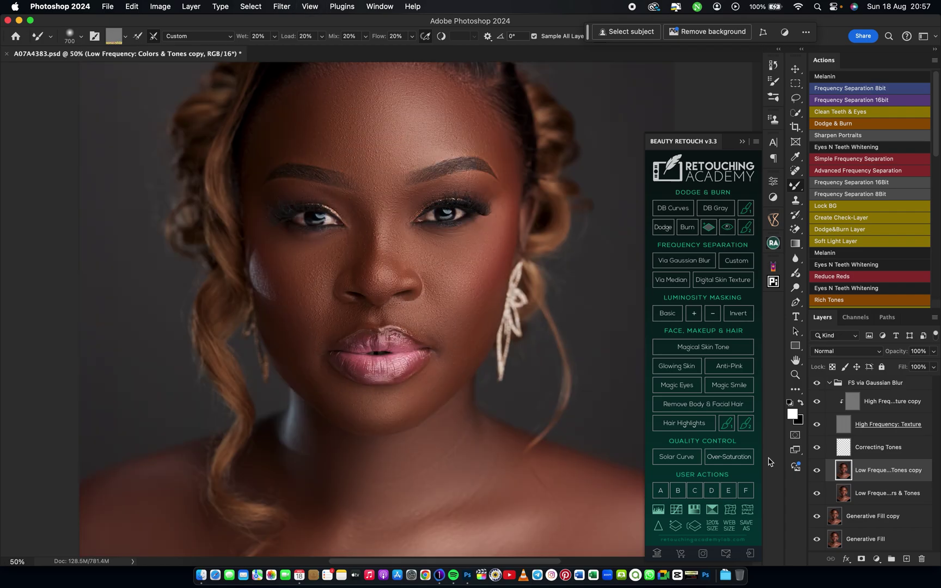
pyautogui.click(818, 383)
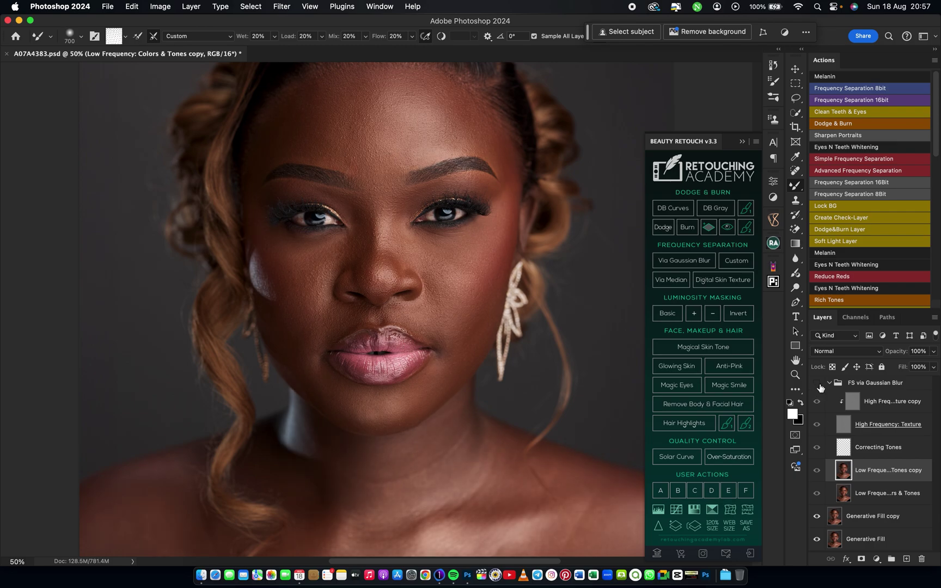
pyautogui.click(817, 384)
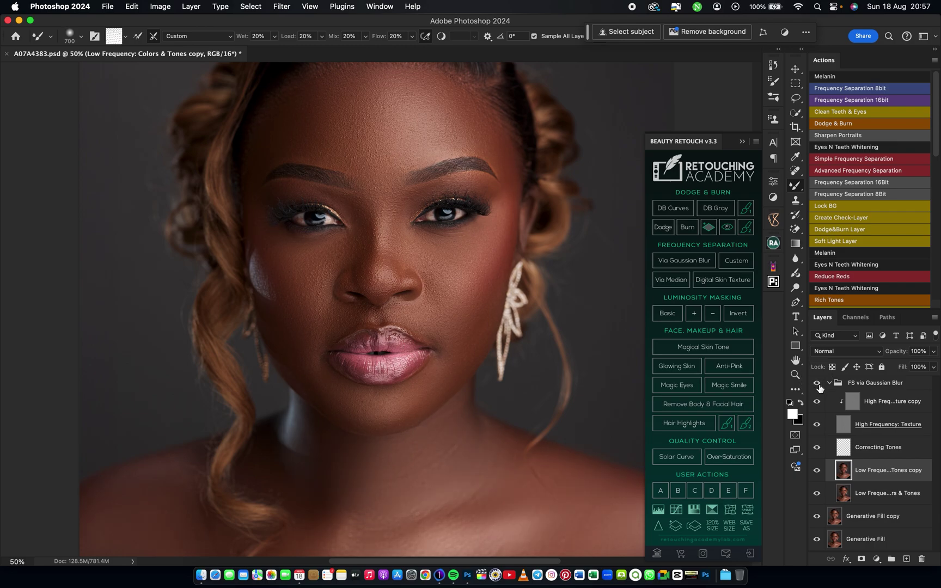
pyautogui.click(817, 383)
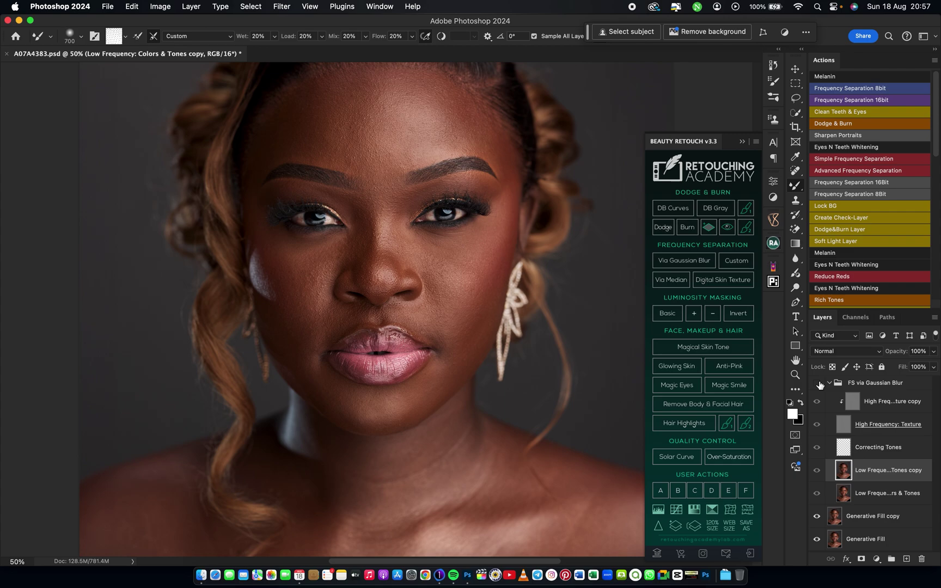
pyautogui.click(818, 383)
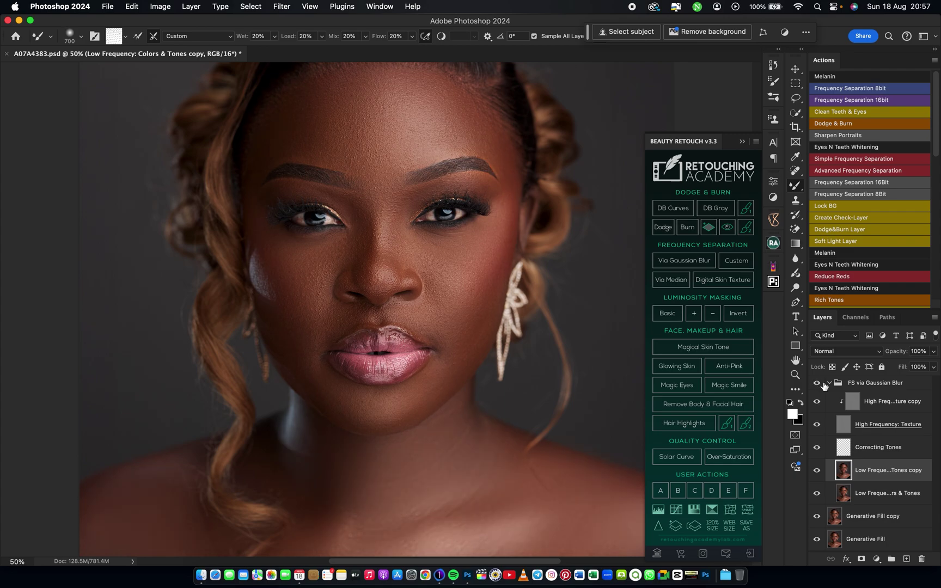
pyautogui.click(819, 383)
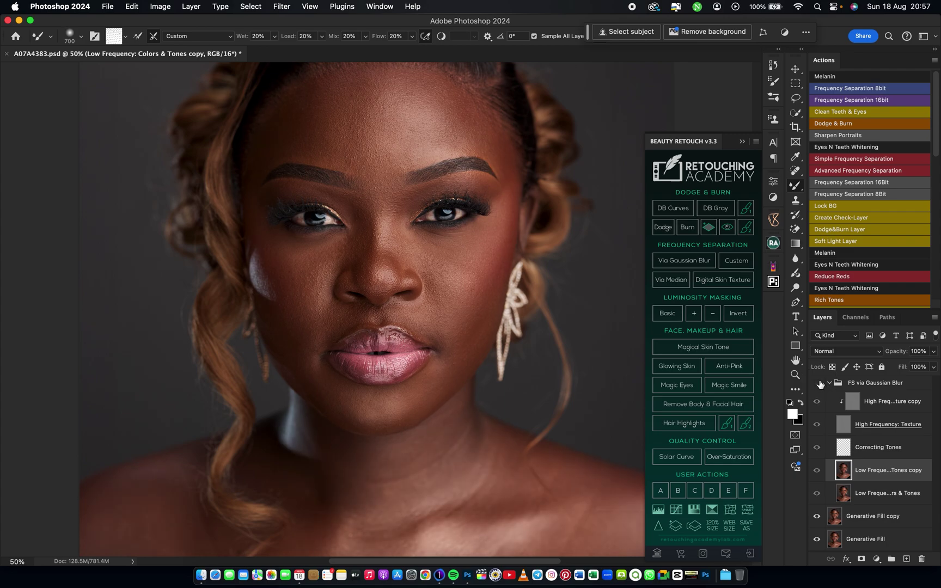
pyautogui.click(819, 383)
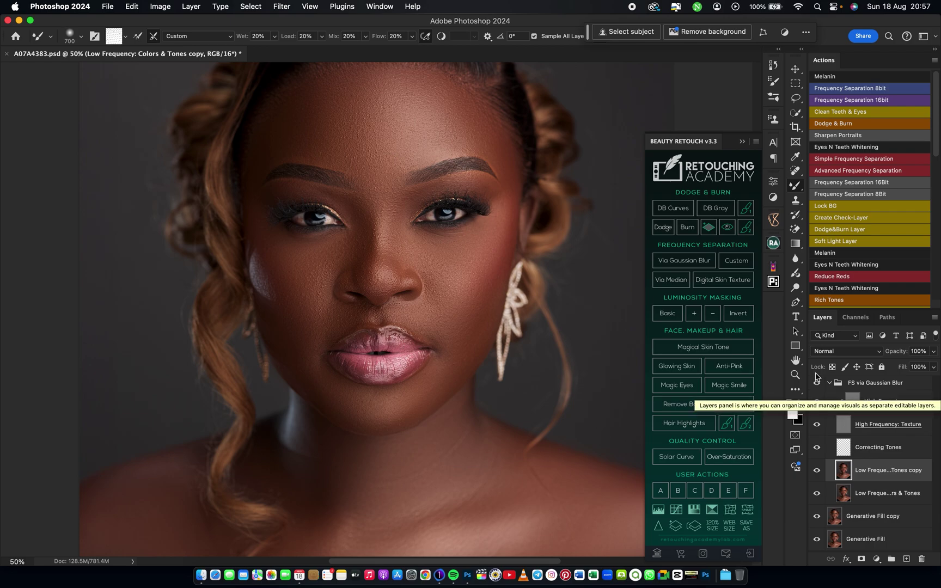
pyautogui.press('super+minus')
pyautogui.press('super+minus')
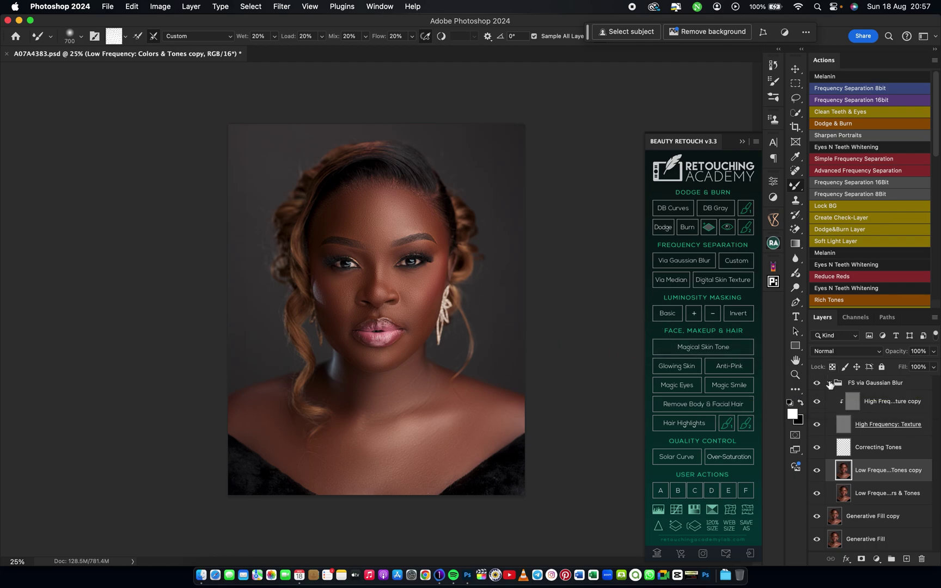
# Step: Collapse the FS via Gaussian Blur group and add a Black & White adjustment layer above it
pyautogui.click(829, 383)
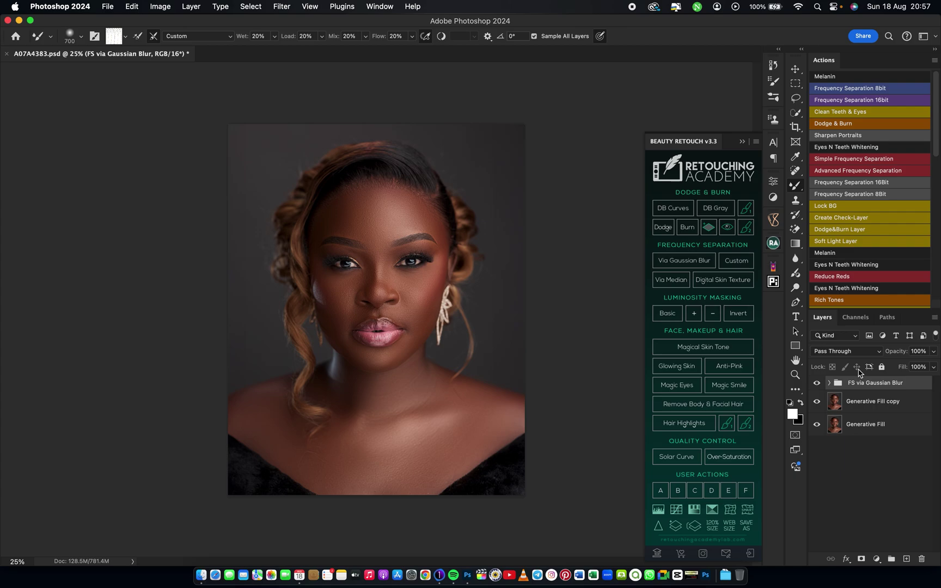
pyautogui.click(876, 559)
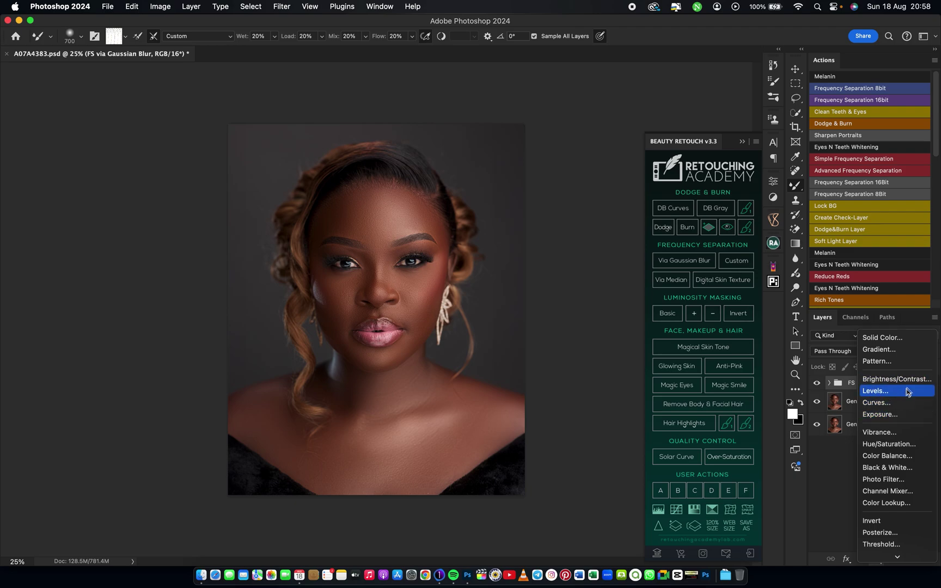
pyautogui.click(887, 468)
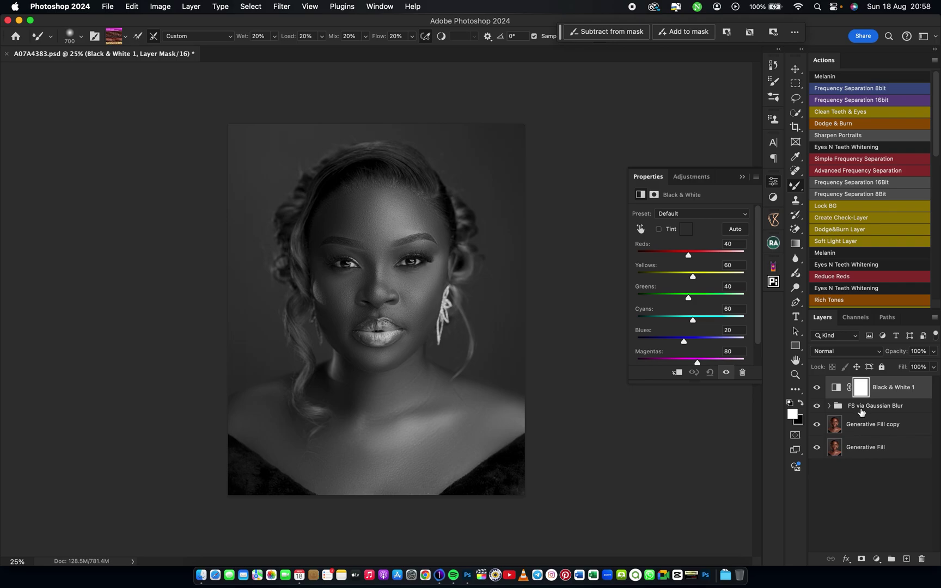
# Step: Set the Black & White layer to Multiply at 15% opacity and compare the image with and without it
pyautogui.click(838, 356)
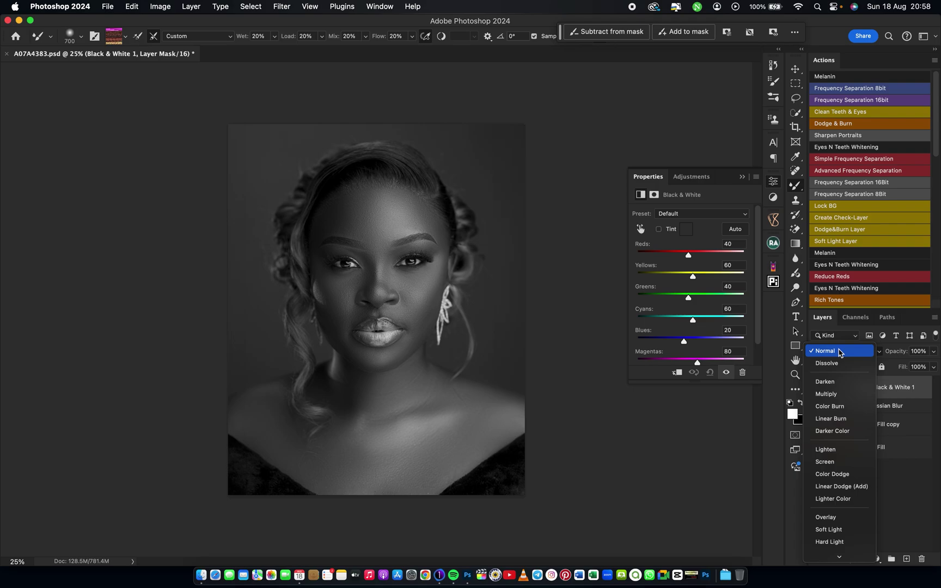
pyautogui.click(835, 395)
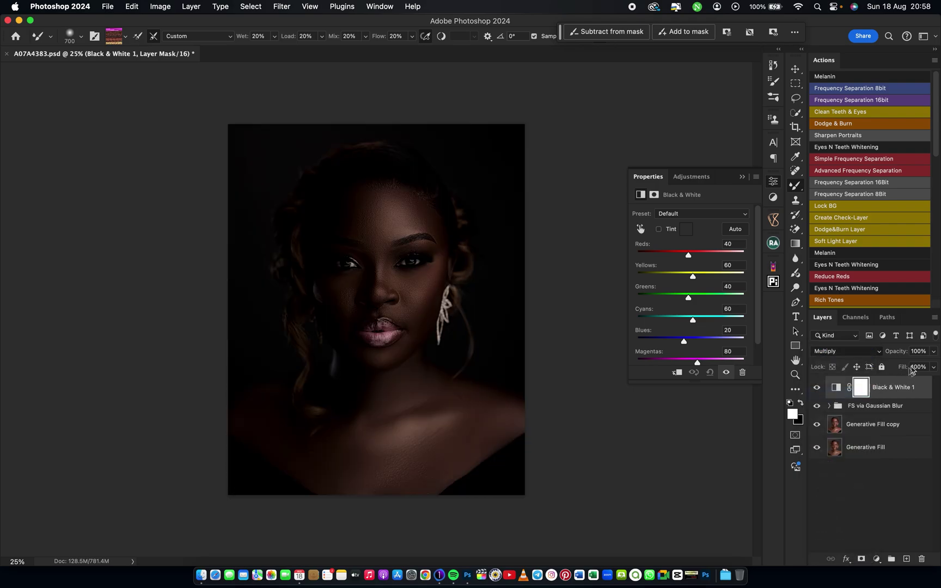
pyautogui.click(925, 353)
pyautogui.click(920, 351)
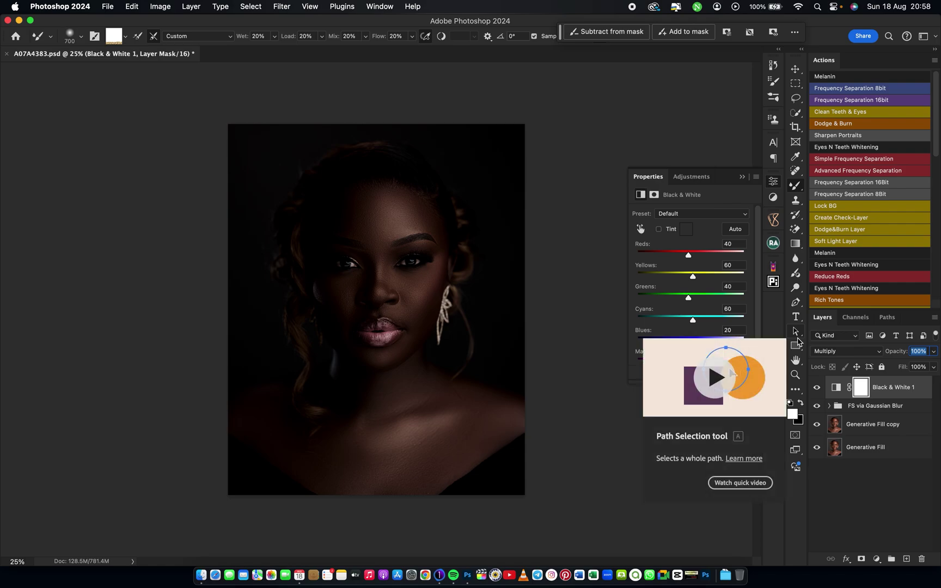
pyautogui.write('10')
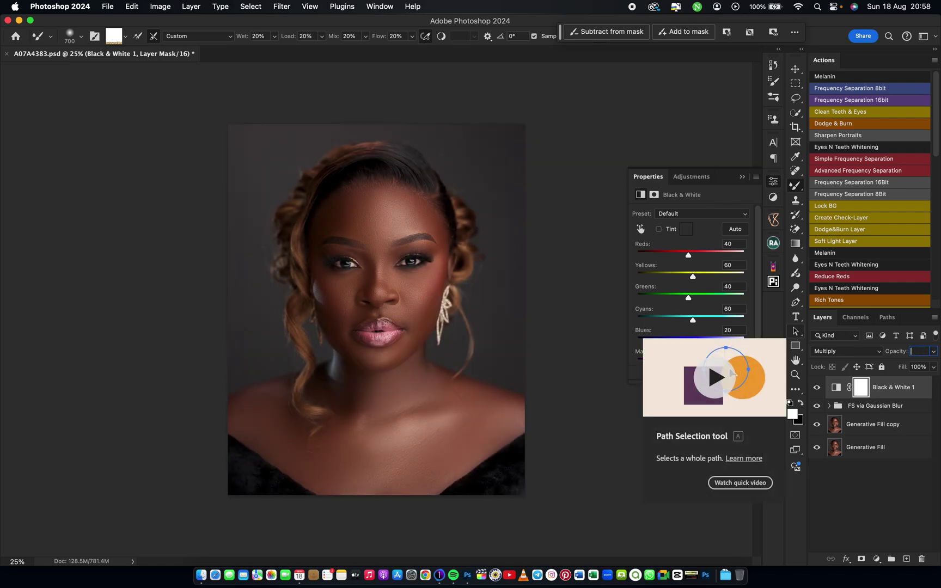
pyautogui.write('15')
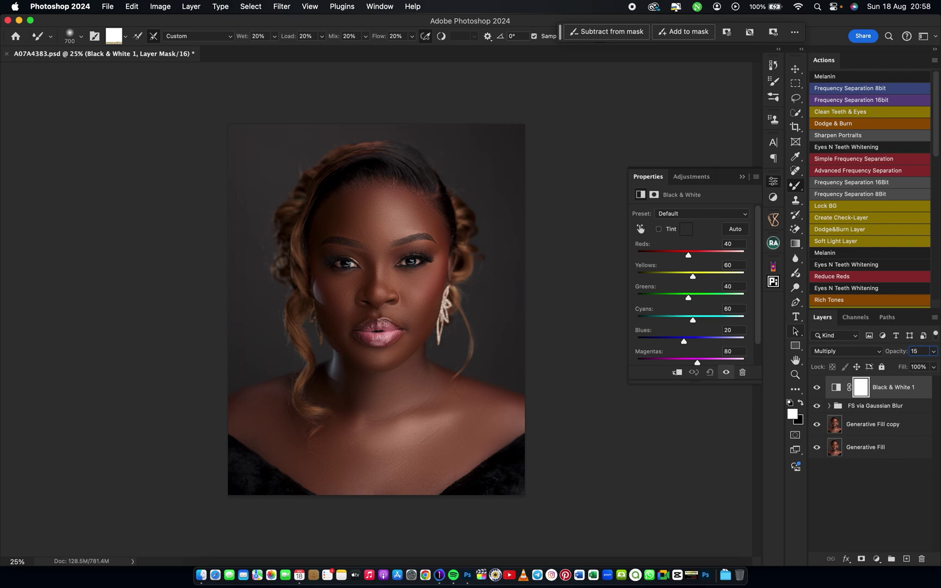
pyautogui.click(818, 388)
pyautogui.click(816, 388)
pyautogui.click(816, 388)
pyautogui.click(816, 387)
# Step: Add a new empty layer above Black & White 1, switch to the Brush tool, and set the layer's blend mode to Soft Light
pyautogui.click(907, 559)
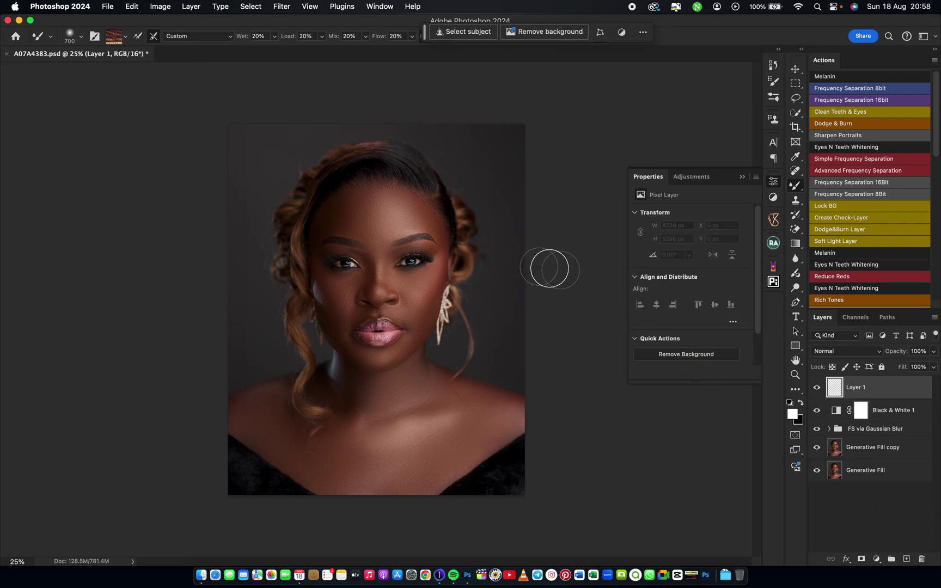
pyautogui.hotkey('shift', 'b')
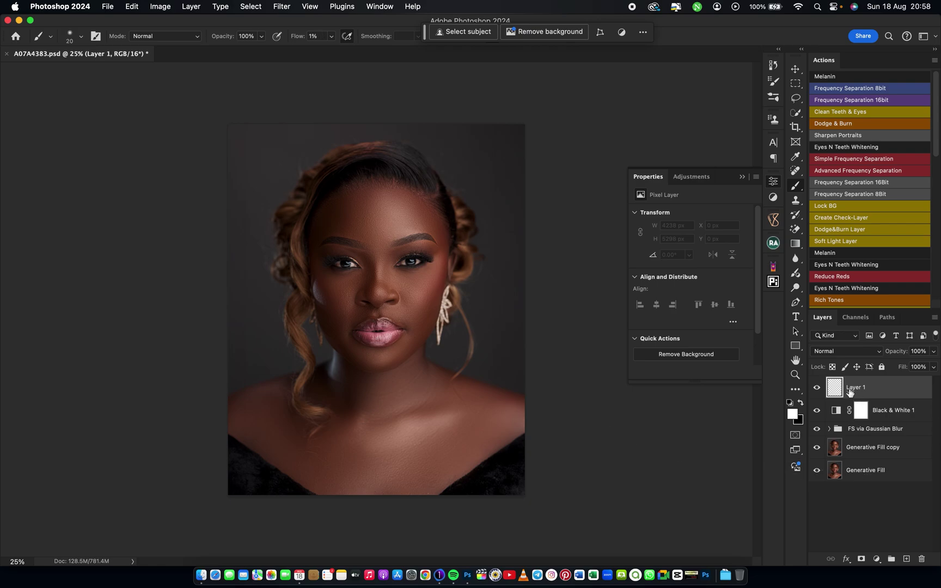
pyautogui.click(849, 351)
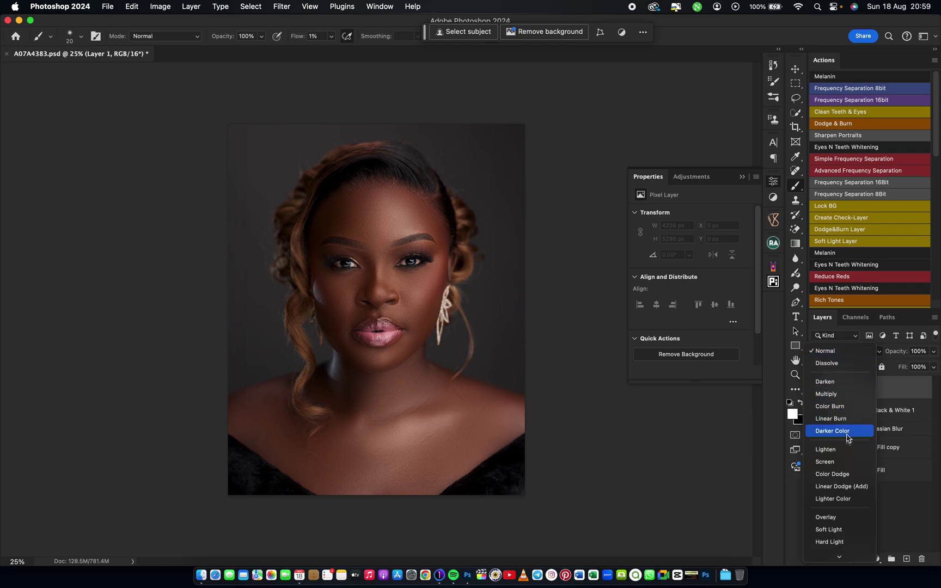
pyautogui.click(834, 529)
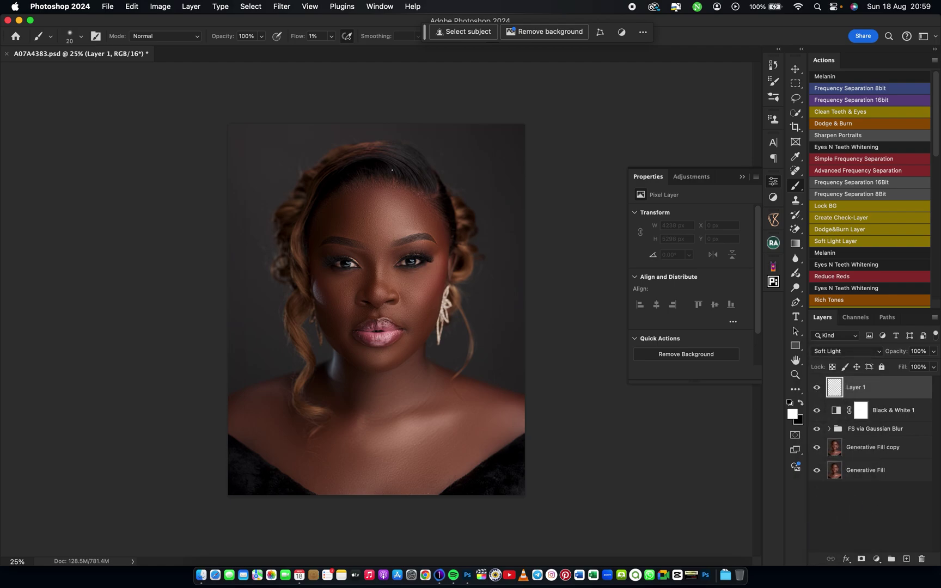
# Step: Brighten the nose and both cheeks with white on the Soft Light layer, enlarging the brush to 250 and 300
pyautogui.press('super+equal')
pyautogui.press('super+equal')
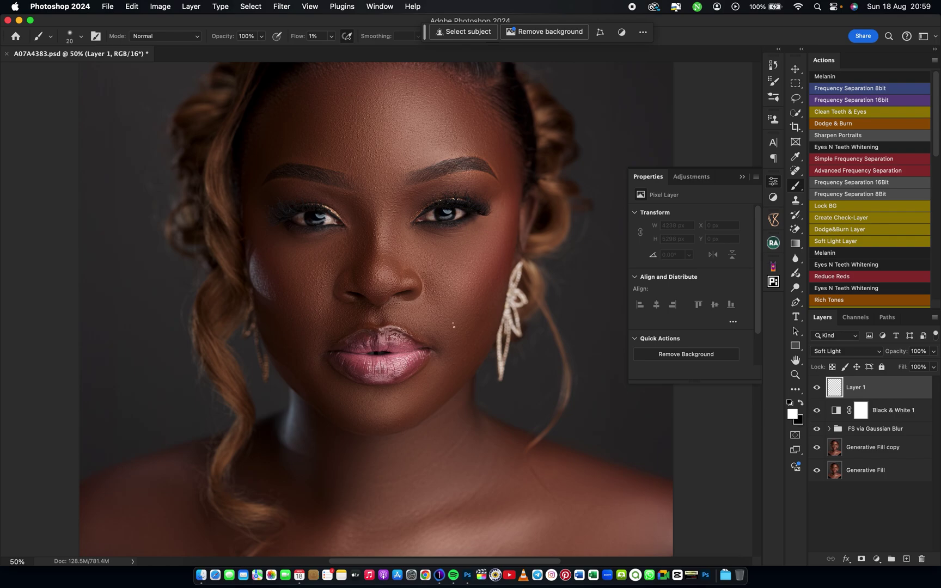
pyautogui.moveTo(381, 249)
pyautogui.mouseDown()
pyautogui.moveTo(381, 281)
pyautogui.moveTo(335, 142)
pyautogui.moveTo(372, 214)
pyautogui.moveTo(346, 87)
pyautogui.moveTo(381, 184)
pyautogui.moveTo(399, 289)
pyautogui.moveTo(381, 276)
pyautogui.moveTo(372, 289)
pyautogui.moveTo(374, 229)
pyautogui.moveTo(406, 280)
pyautogui.moveTo(344, 286)
pyautogui.mouseUp()
pyautogui.press(']')
pyautogui.press(']')
pyautogui.press(']')
pyautogui.moveTo(260, 263); pyautogui.dragTo(269, 289)
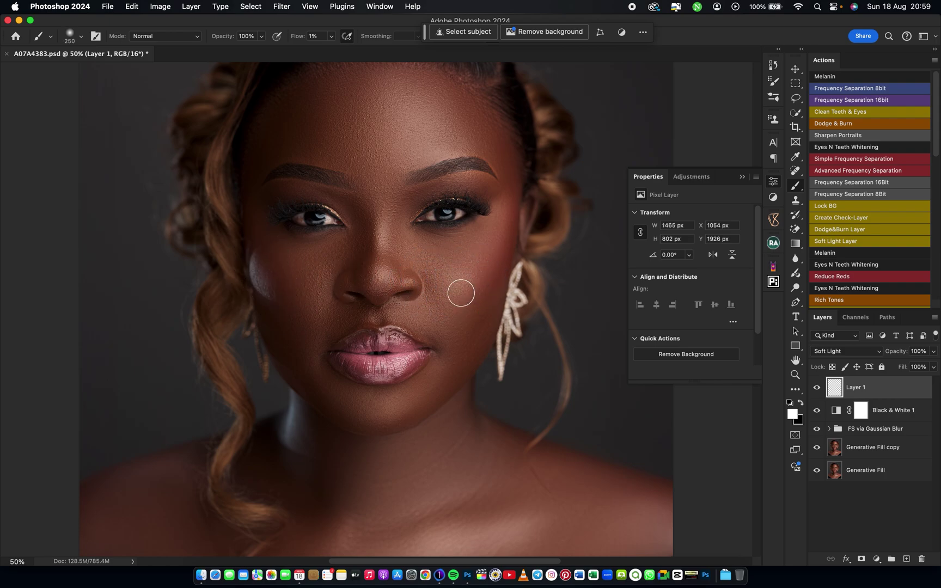
pyautogui.moveTo(461, 290); pyautogui.dragTo(462, 287)
pyautogui.press(']')
pyautogui.moveTo(486, 256)
pyautogui.mouseDown()
pyautogui.moveTo(472, 281)
pyautogui.moveTo(487, 274)
pyautogui.moveTo(432, 313)
pyautogui.mouseUp()
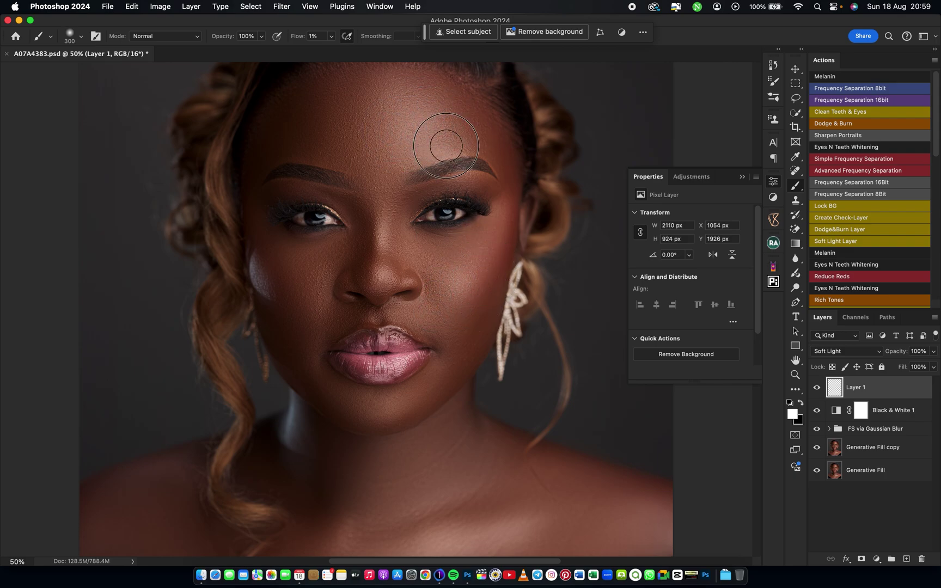
# Step: Brighten the forehead above the brows with the 300 brush, and the nose and upper lip area with a 175 brush
pyautogui.moveTo(392, 167)
pyautogui.mouseDown()
pyautogui.moveTo(430, 149)
pyautogui.moveTo(474, 142)
pyautogui.mouseUp()
pyautogui.press('[')
pyautogui.press('[')
pyautogui.press('[')
pyautogui.moveTo(382, 316)
pyautogui.mouseDown()
pyautogui.moveTo(341, 305)
pyautogui.moveTo(392, 294)
pyautogui.mouseUp()
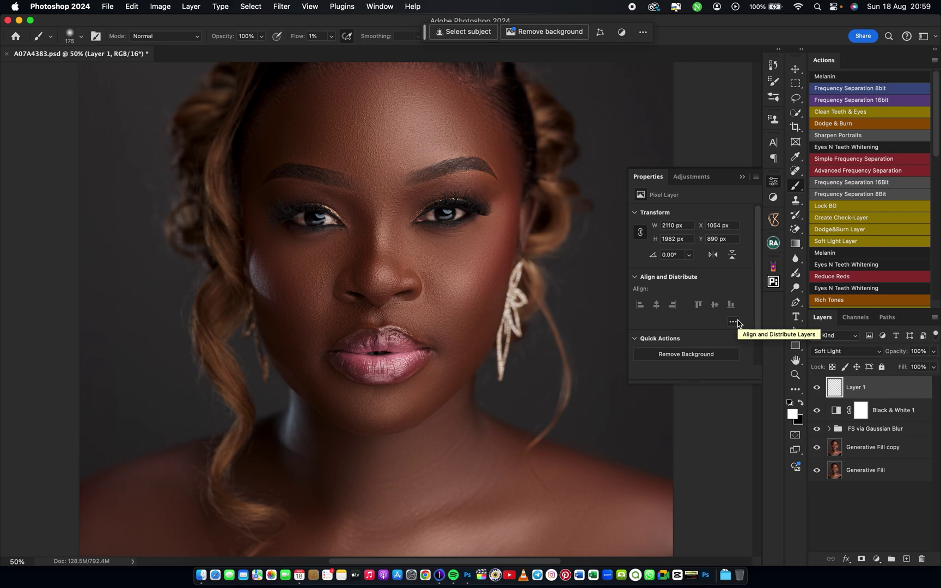
# Step: Hide the FS via Gaussian Blur group and dodge the cheek, eyelid and side of the nose with a 200 brush
pyautogui.click(816, 431)
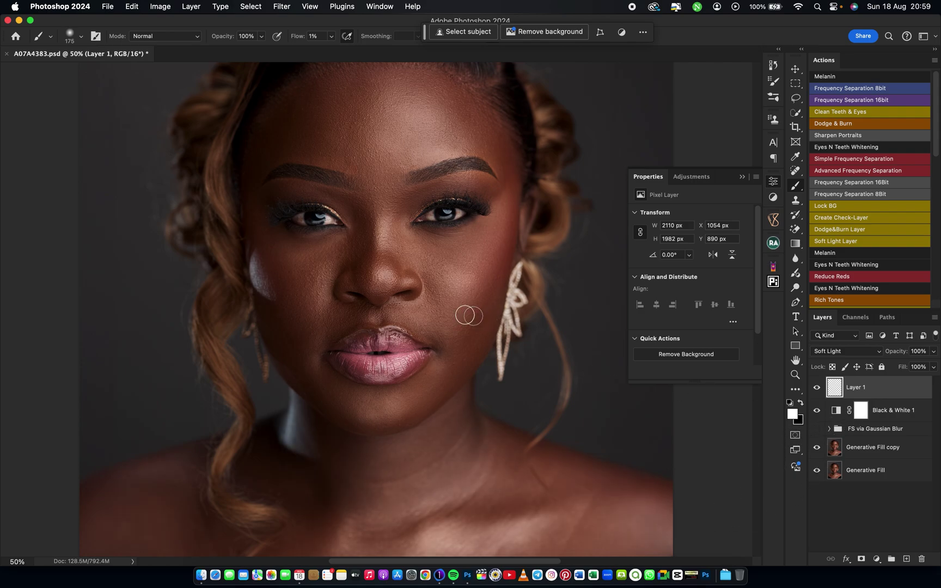
pyautogui.press(']')
pyautogui.moveTo(320, 281); pyautogui.dragTo(316, 288)
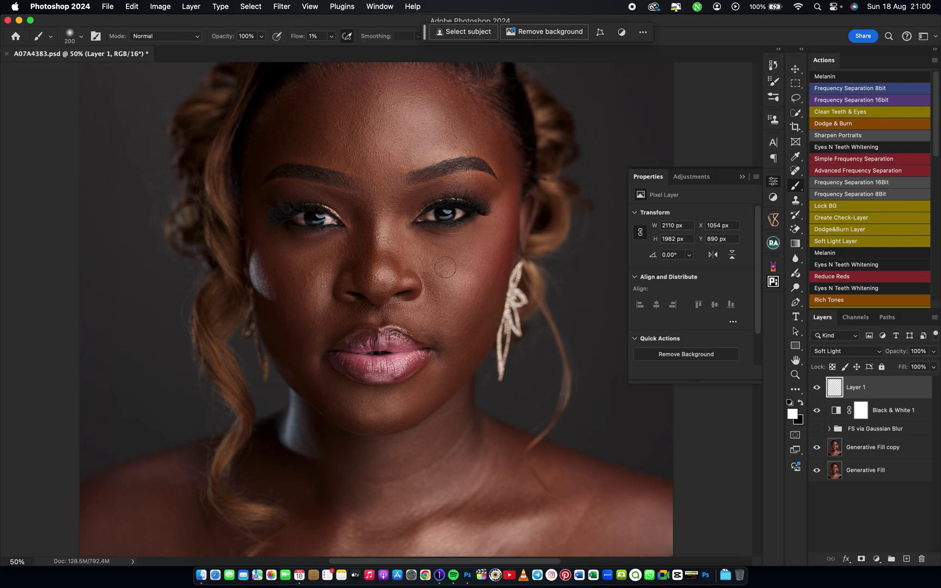
pyautogui.moveTo(464, 189); pyautogui.dragTo(460, 182)
pyautogui.moveTo(422, 294); pyautogui.dragTo(404, 296)
# Step: Reduce the brush to 125 and brighten the small areas at the mouth corners and beside the nose
pyautogui.press('[')
pyautogui.press('[')
pyautogui.press('[')
pyautogui.moveTo(432, 332); pyautogui.dragTo(430, 329)
pyautogui.moveTo(397, 240); pyautogui.dragTo(422, 262)
pyautogui.scroll(-5, 436, 319)
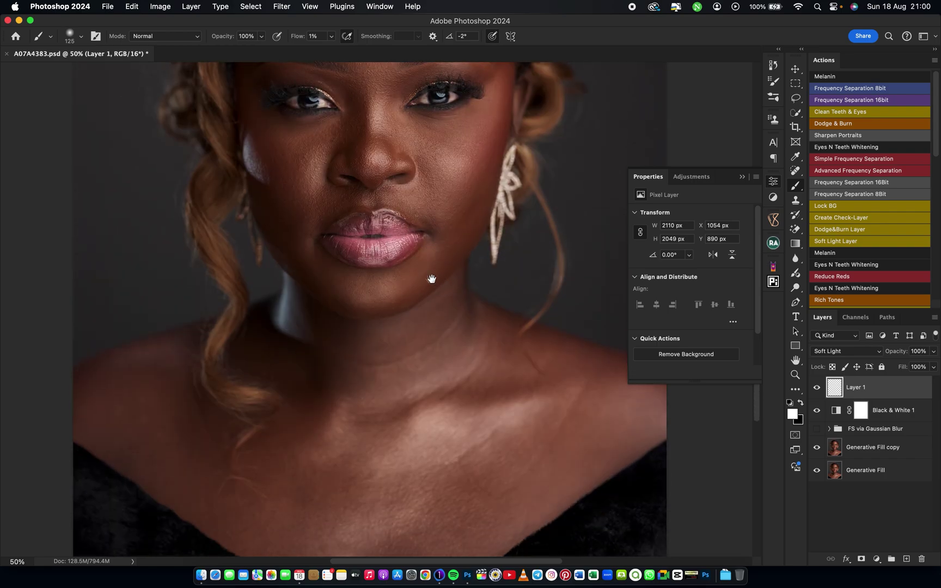
pyautogui.moveTo(309, 234); pyautogui.dragTo(311, 240)
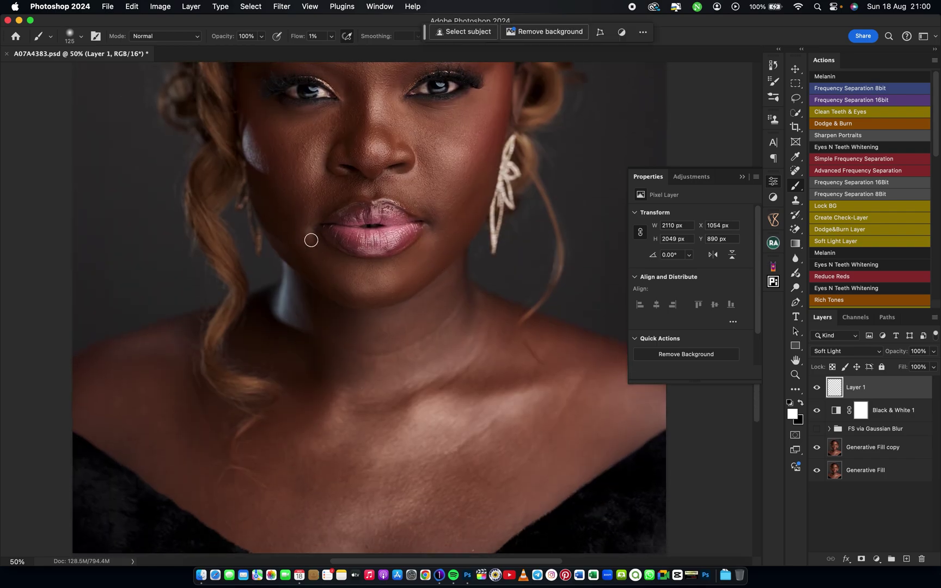
# Step: Enlarge the white brush up to 400 and brighten the chin, neck, chest and shoulders on the Soft Light layer
pyautogui.press(']')
pyautogui.press(']')
pyautogui.press(']')
pyautogui.press(']')
pyautogui.moveTo(370, 290)
pyautogui.mouseDown()
pyautogui.moveTo(388, 273)
pyautogui.moveTo(307, 319)
pyautogui.moveTo(284, 296)
pyautogui.moveTo(292, 290)
pyautogui.moveTo(300, 315)
pyautogui.mouseUp()
pyautogui.press(']')
pyautogui.press(']')
pyautogui.moveTo(439, 412)
pyautogui.mouseDown()
pyautogui.moveTo(471, 418)
pyautogui.moveTo(343, 435)
pyautogui.moveTo(386, 413)
pyautogui.moveTo(435, 456)
pyautogui.moveTo(388, 418)
pyautogui.mouseUp()
pyautogui.moveTo(183, 403)
pyautogui.mouseDown()
pyautogui.moveTo(154, 399)
pyautogui.moveTo(126, 416)
pyautogui.mouseUp()
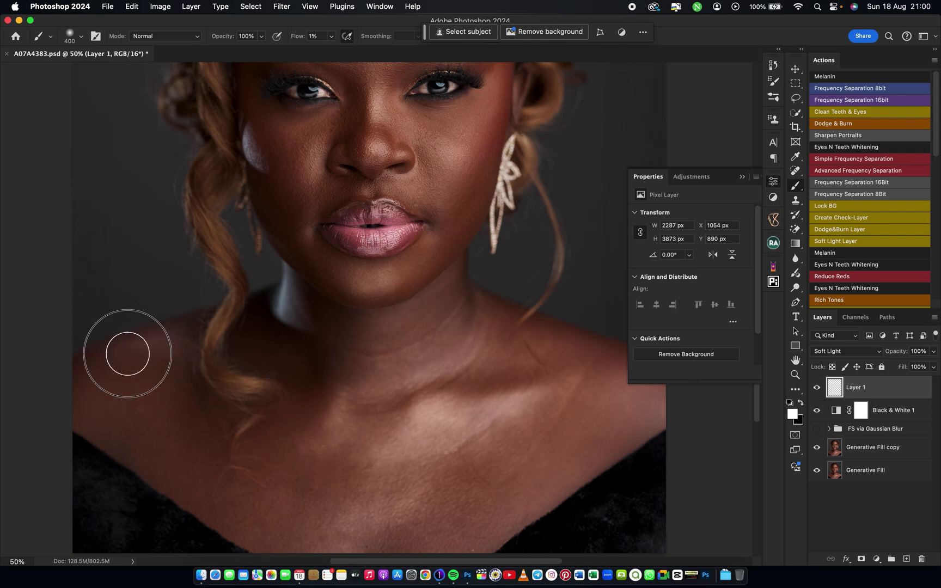
# Step: Switch to black paint and burn the forehead edge and outer face contour with the 400 brush on Layer 1
pyautogui.scroll(10, 462, 355)
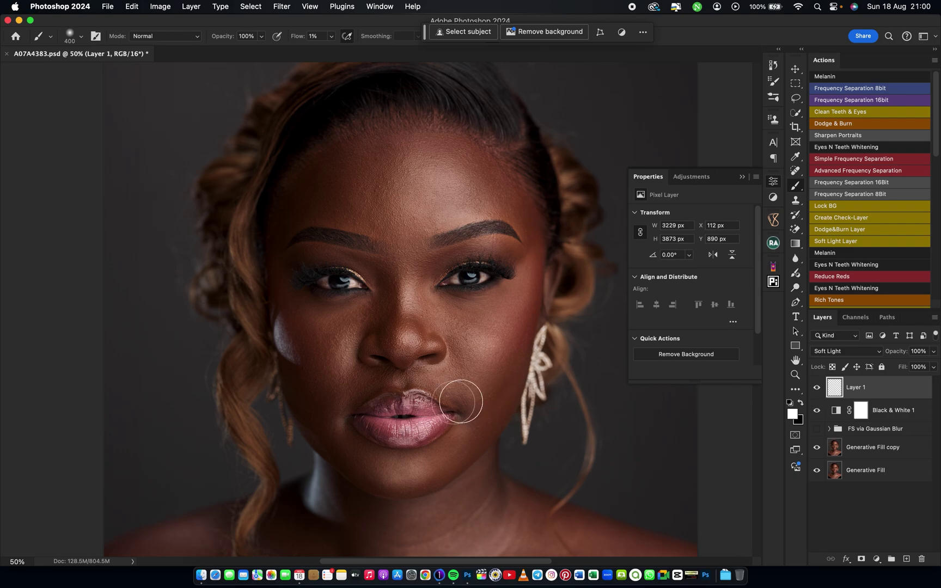
pyautogui.press('x')
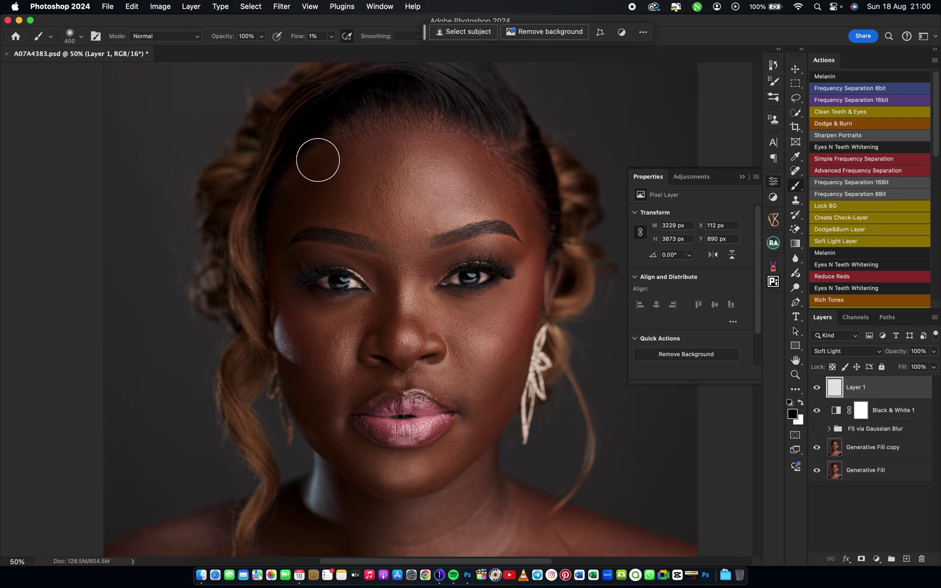
pyautogui.moveTo(317, 158)
pyautogui.mouseDown()
pyautogui.moveTo(278, 191)
pyautogui.moveTo(330, 147)
pyautogui.moveTo(284, 200)
pyautogui.moveTo(376, 121)
pyautogui.moveTo(457, 129)
pyautogui.moveTo(440, 134)
pyautogui.moveTo(505, 170)
pyautogui.moveTo(497, 184)
pyautogui.moveTo(528, 207)
pyautogui.moveTo(522, 181)
pyautogui.moveTo(529, 273)
pyautogui.moveTo(562, 308)
pyautogui.moveTo(556, 342)
pyautogui.moveTo(526, 340)
pyautogui.moveTo(523, 327)
pyautogui.moveTo(513, 341)
pyautogui.moveTo(533, 301)
pyautogui.mouseUp()
# Step: Reduce the black brush down to 150 and darken the skin around the nose
pyautogui.press('[')
pyautogui.press('[')
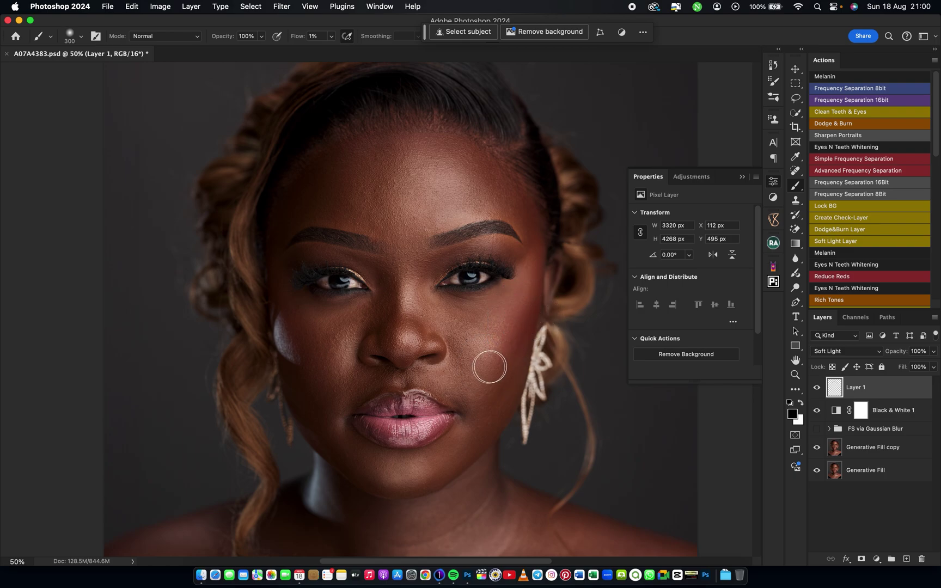
pyautogui.moveTo(371, 321)
pyautogui.mouseDown()
pyautogui.moveTo(389, 288)
pyautogui.moveTo(389, 326)
pyautogui.mouseUp()
pyautogui.press('[')
pyautogui.press('[')
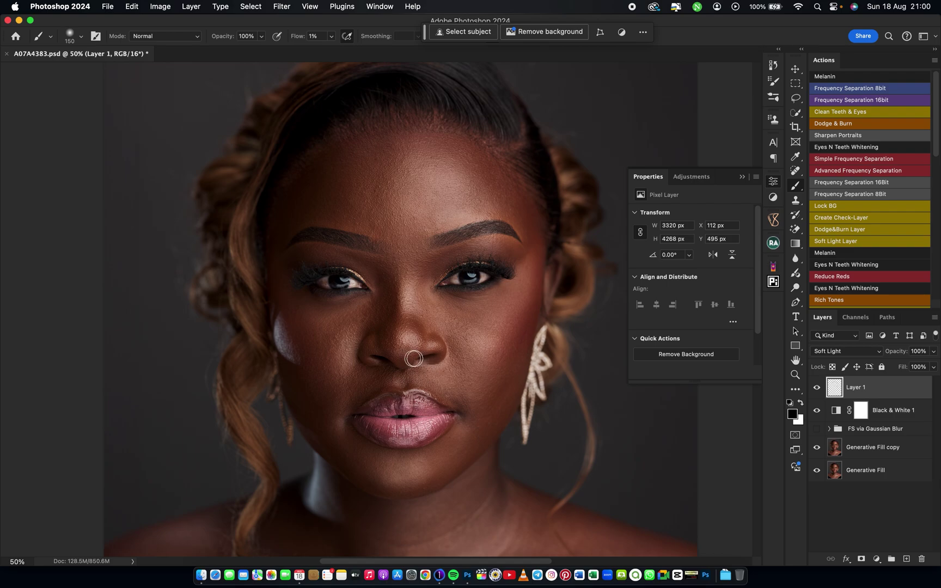
# Step: Enlarge the black brush up to 300 and darken the outer cheek and the jawline
pyautogui.press(']')
pyautogui.press(']')
pyautogui.press(']')
pyautogui.press(']')
pyautogui.moveTo(309, 348)
pyautogui.mouseDown()
pyautogui.moveTo(300, 363)
pyautogui.moveTo(316, 392)
pyautogui.moveTo(303, 382)
pyautogui.mouseUp()
pyautogui.press('[')
pyautogui.press('[')
pyautogui.press('[')
pyautogui.press('[')
pyautogui.press(']')
pyautogui.press(']')
pyautogui.moveTo(473, 435)
pyautogui.mouseDown()
pyautogui.moveTo(499, 377)
pyautogui.moveTo(444, 467)
pyautogui.moveTo(488, 389)
pyautogui.mouseUp()
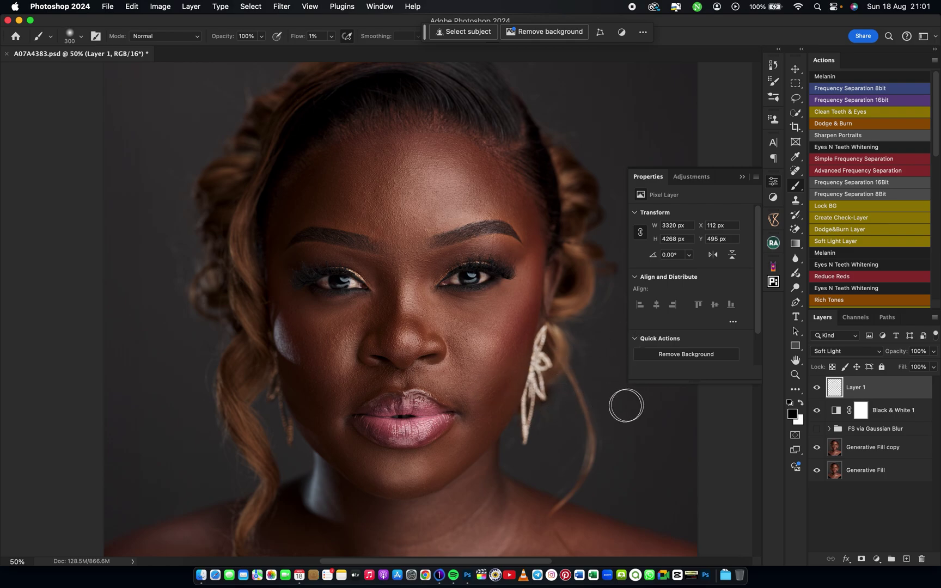
# Step: Burn the shadows on the neck, collarbone and chest with the black brush, enlarging it up to 400
pyautogui.moveTo(576, 404); pyautogui.dragTo(569, 254)
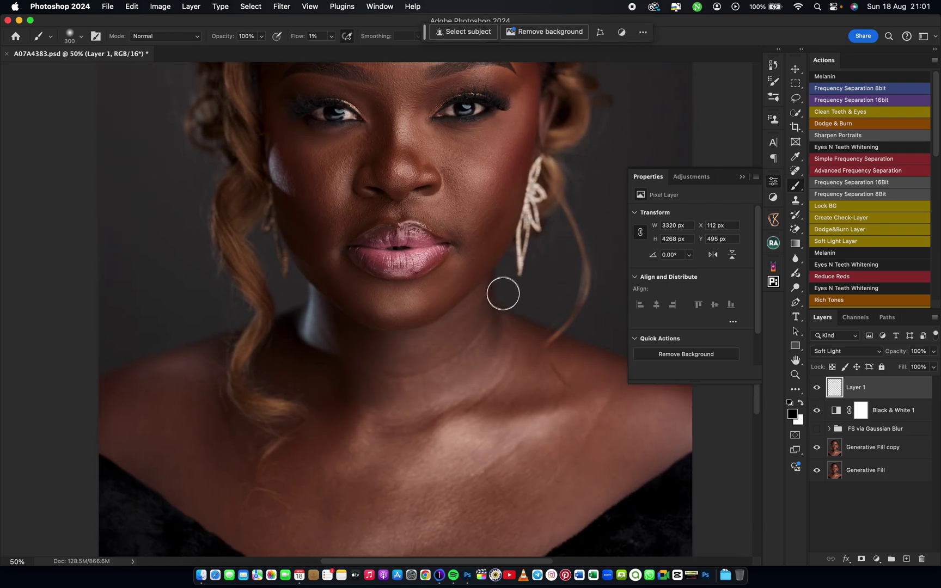
pyautogui.press('[')
pyautogui.press('[')
pyautogui.press('[')
pyautogui.press('[')
pyautogui.press(']')
pyautogui.press(']')
pyautogui.press(']')
pyautogui.press(']')
pyautogui.moveTo(437, 298)
pyautogui.mouseDown()
pyautogui.moveTo(455, 288)
pyautogui.moveTo(482, 358)
pyautogui.moveTo(532, 391)
pyautogui.mouseUp()
pyautogui.press(']')
pyautogui.moveTo(381, 477)
pyautogui.mouseDown()
pyautogui.moveTo(338, 424)
pyautogui.moveTo(386, 452)
pyautogui.moveTo(437, 433)
pyautogui.moveTo(410, 439)
pyautogui.moveTo(443, 419)
pyautogui.moveTo(442, 481)
pyautogui.moveTo(268, 452)
pyautogui.moveTo(239, 419)
pyautogui.moveTo(494, 421)
pyautogui.moveTo(559, 394)
pyautogui.moveTo(508, 370)
pyautogui.moveTo(474, 327)
pyautogui.moveTo(457, 314)
pyautogui.mouseUp()
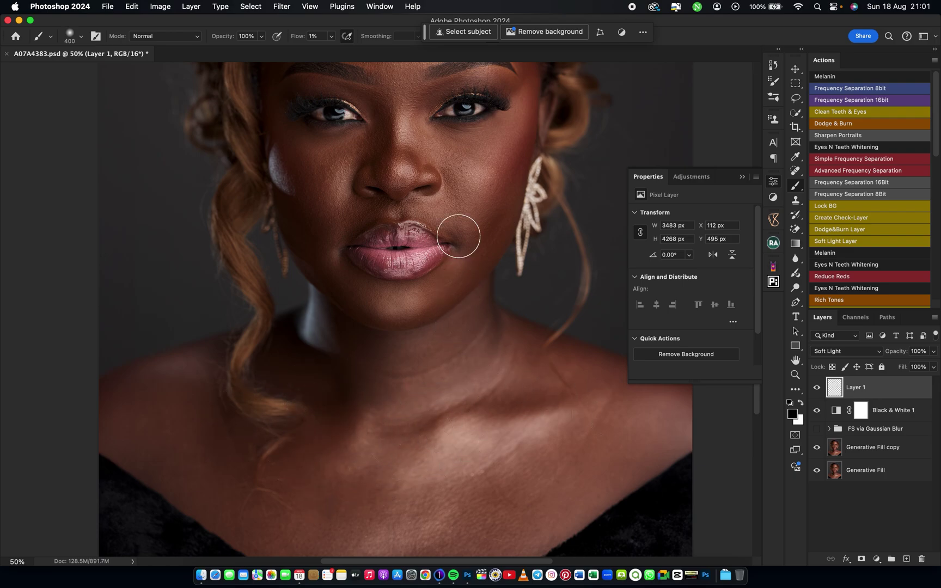
# Step: Show the FS via Gaussian Blur group again and compare the whole portrait with and without Layer 1
pyautogui.press('super+minus')
pyautogui.press('super+minus')
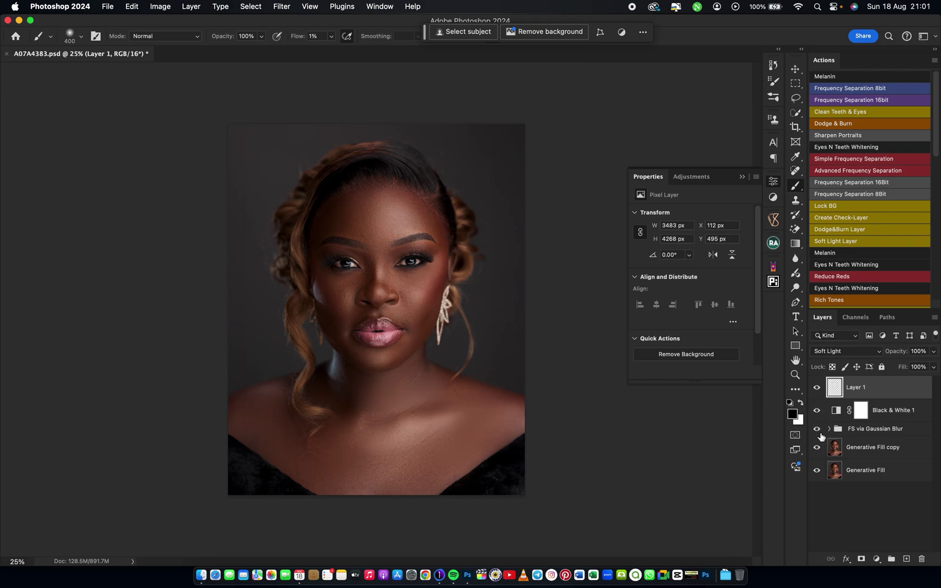
pyautogui.click(816, 390)
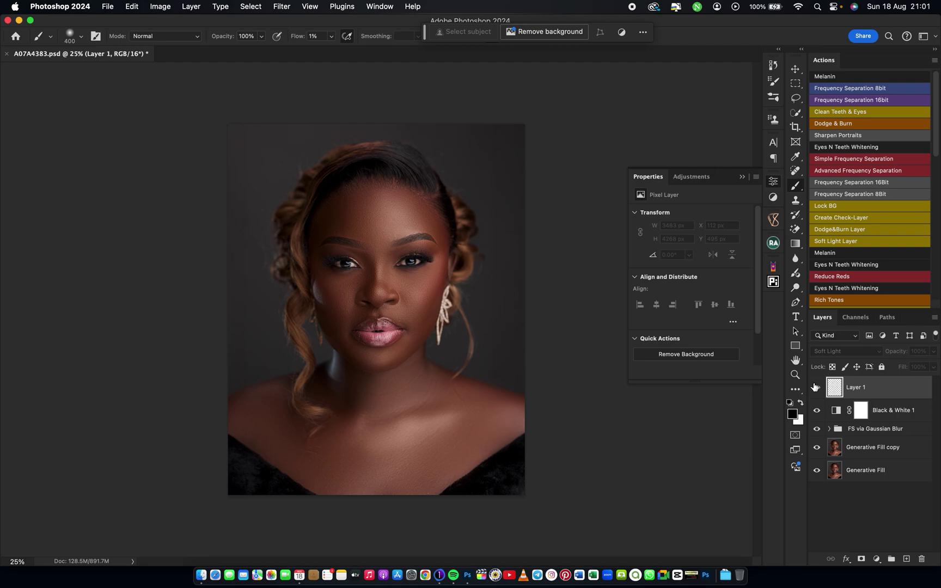
pyautogui.click(816, 387)
pyautogui.click(817, 388)
pyautogui.click(817, 390)
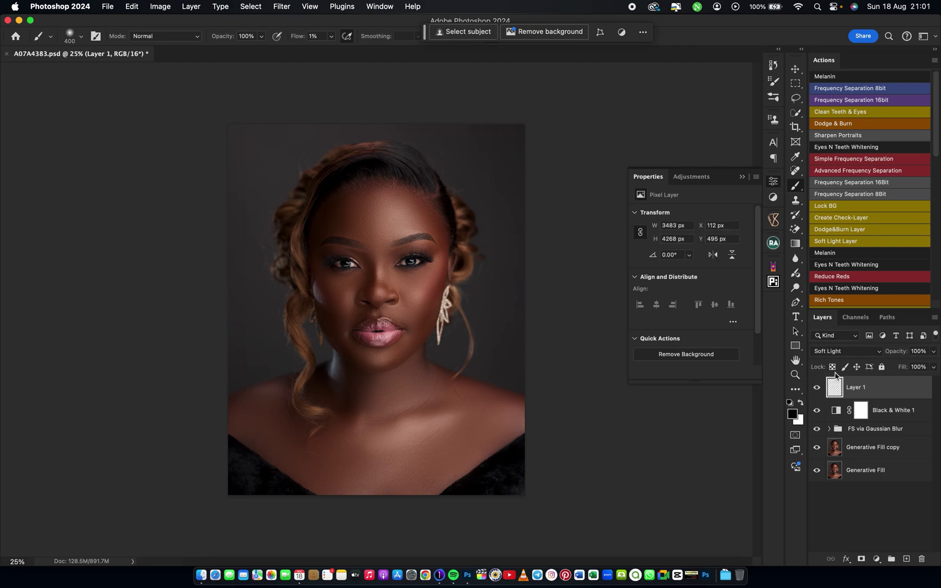
# Step: Set Layer 1's opacity to 40% and compare the portrait with and without the dodge and burn
pyautogui.click(924, 350)
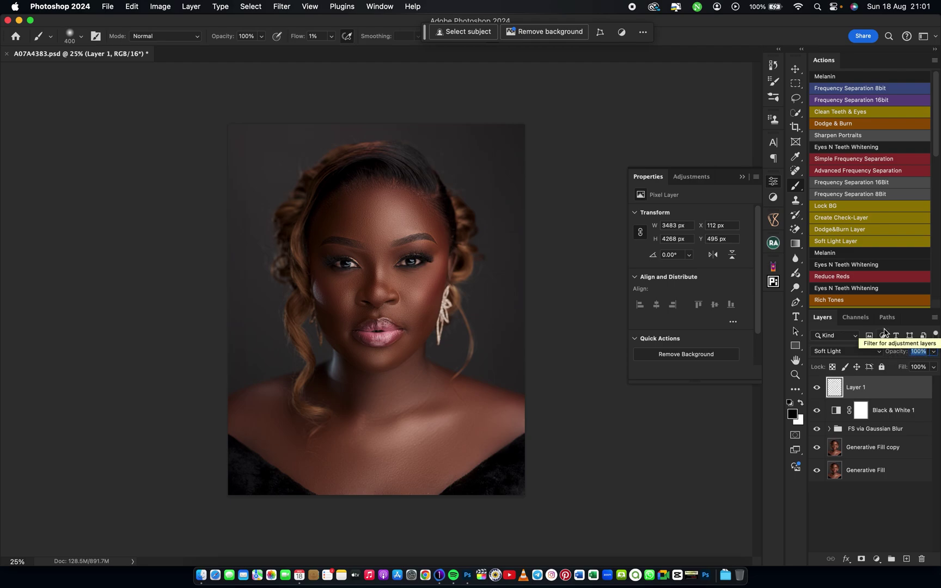
pyautogui.write('50')
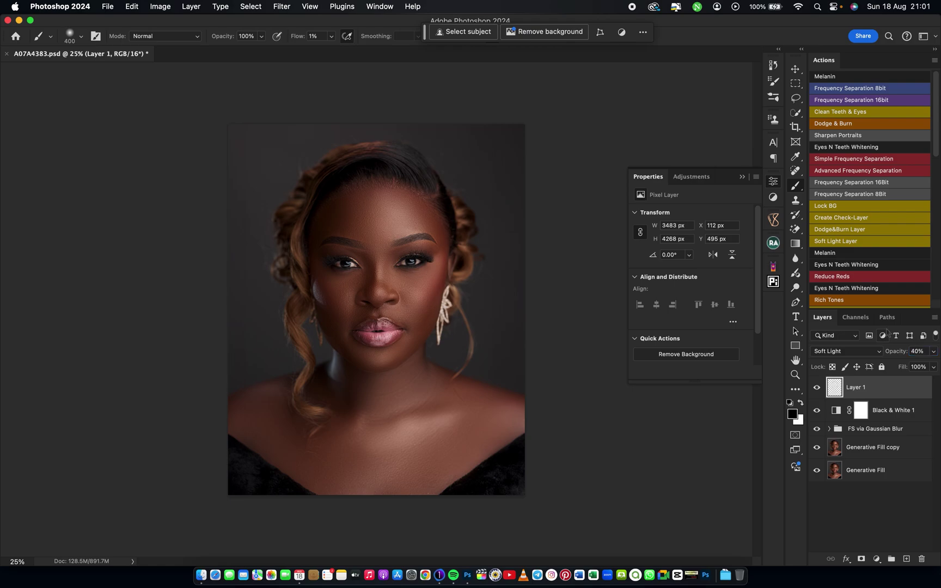
pyautogui.click(816, 388)
pyautogui.click(816, 389)
pyautogui.click(816, 389)
pyautogui.click(816, 389)
# Step: Add a Curves adjustment with the white point input at 238 and black point input at 3, and compare before and after
pyautogui.click(875, 560)
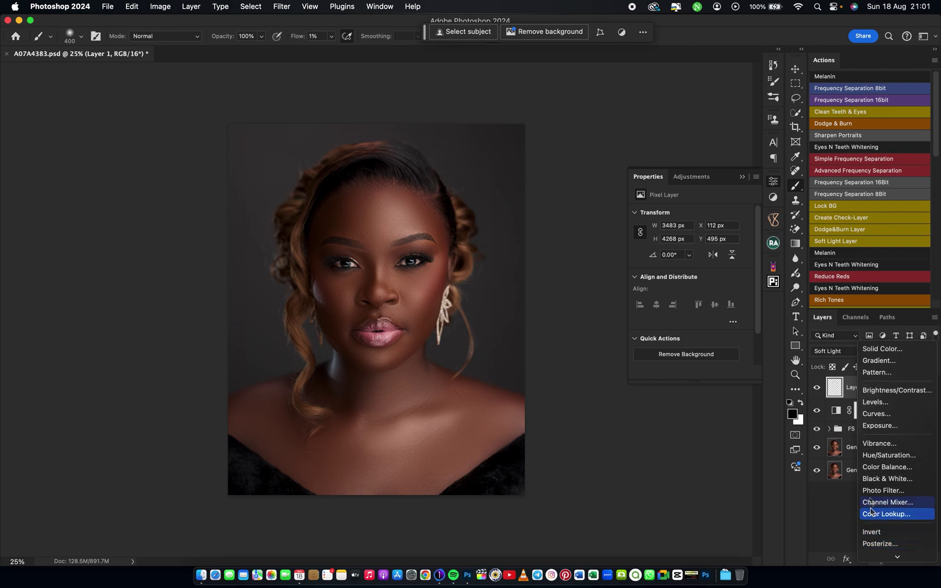
pyautogui.click(872, 414)
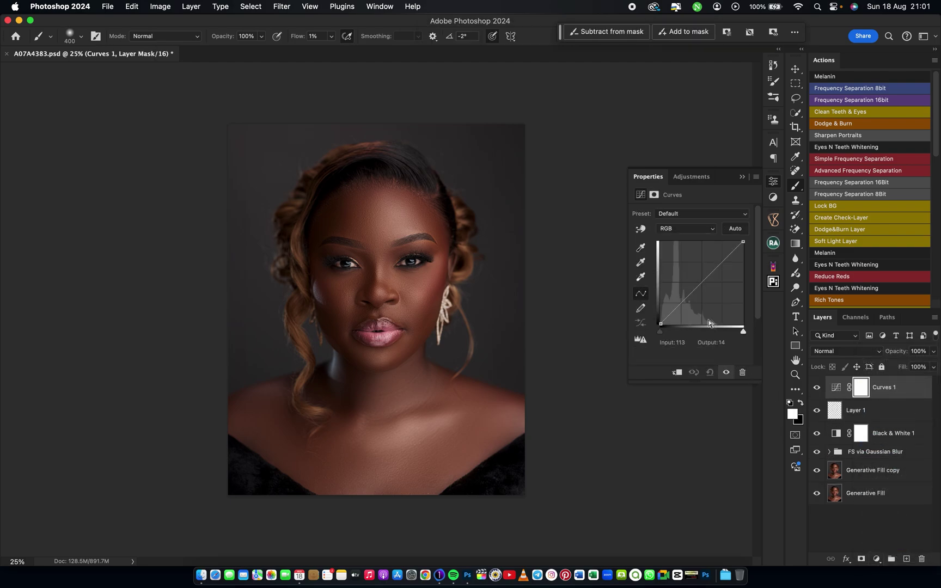
pyautogui.moveTo(743, 333); pyautogui.dragTo(738, 333)
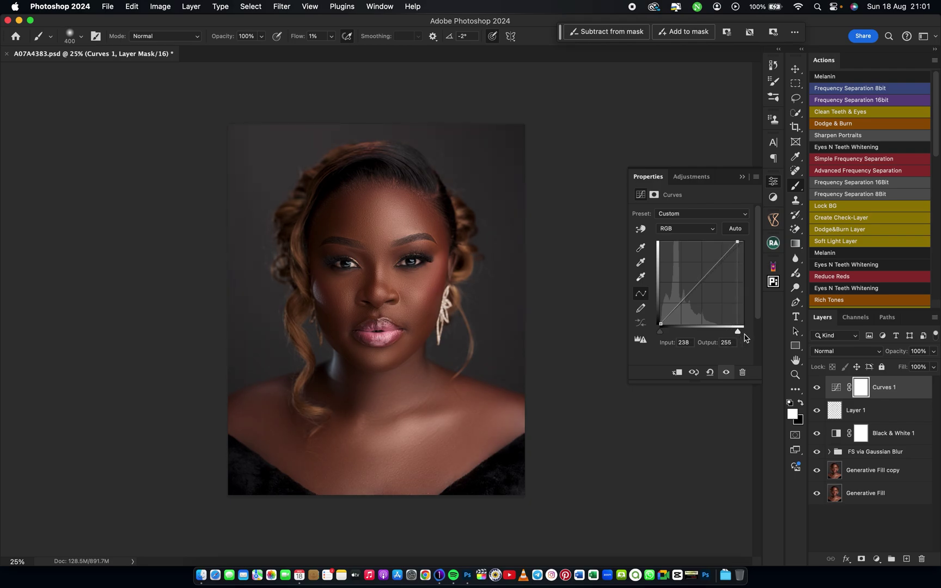
pyautogui.moveTo(661, 334); pyautogui.dragTo(662, 335)
pyautogui.click(817, 388)
pyautogui.click(816, 389)
# Step: Add a second Black & White adjustment above Curves 1 and invert its mask to black
pyautogui.click(881, 562)
pyautogui.click(837, 509)
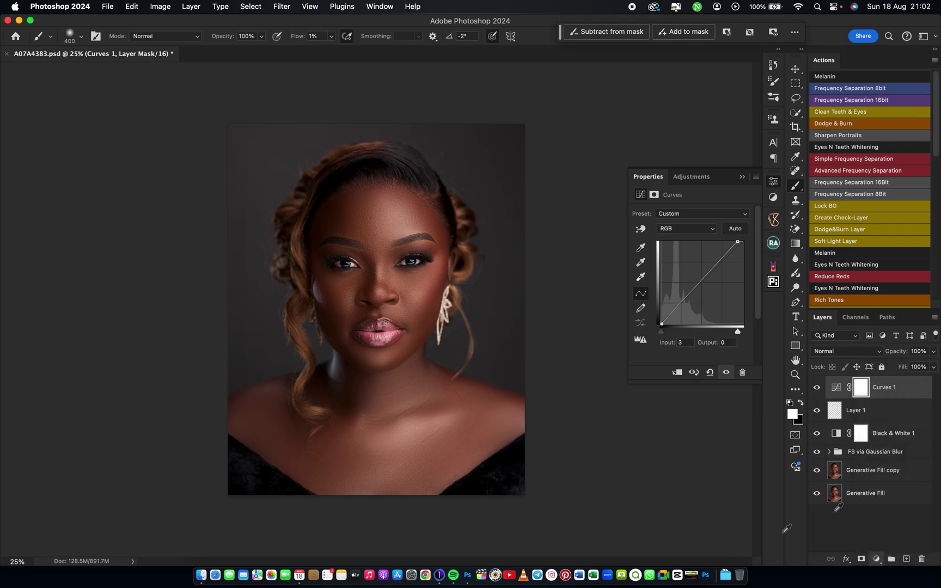
pyautogui.press('super+i')
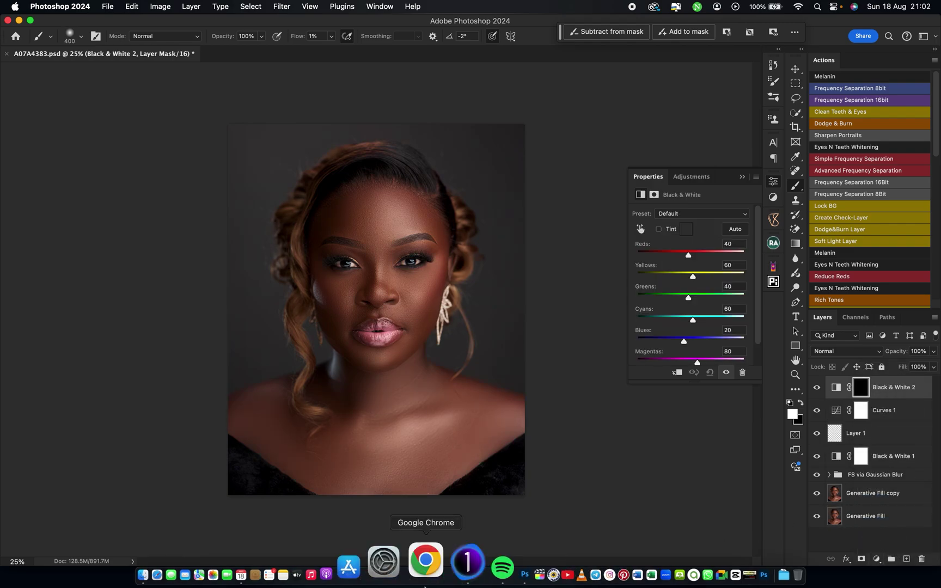
# Step: Paint white over both eyes on the Black & White 2 mask with an 80 brush at 10% flow
pyautogui.keyDown('super'); pyautogui.click(439, 267); pyautogui.keyUp('super')
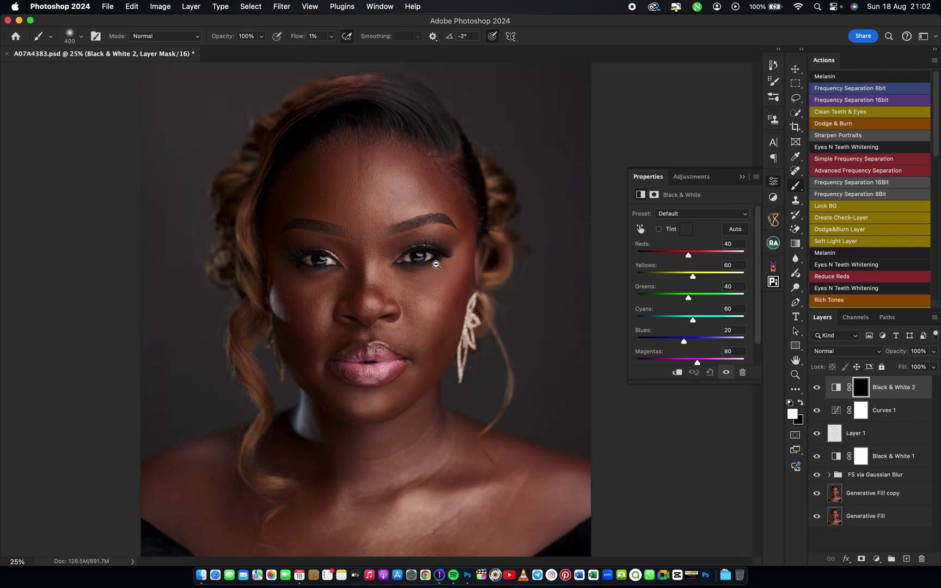
pyautogui.keyDown('super'); pyautogui.click(420, 257); pyautogui.keyUp('super')
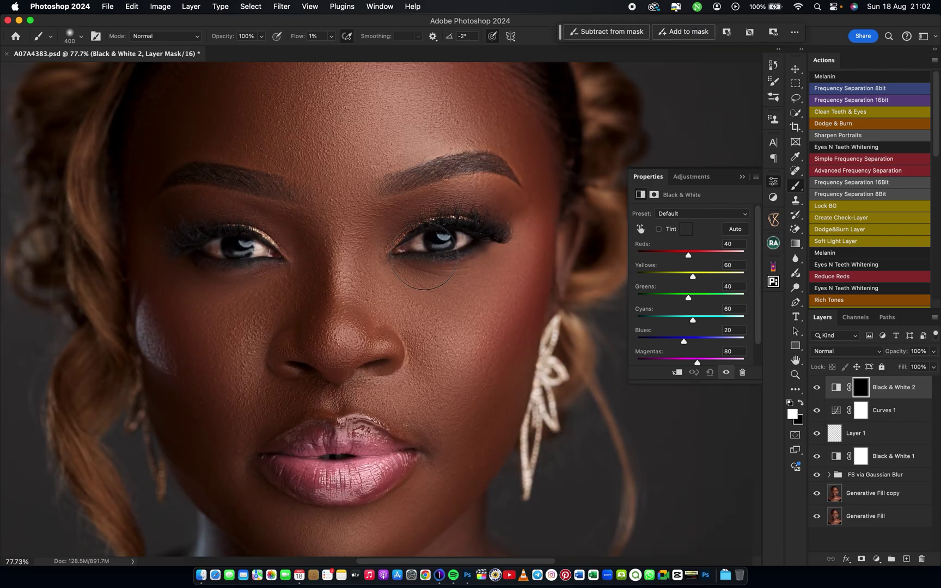
pyautogui.press('[')
pyautogui.press('[')
pyautogui.press('[')
pyautogui.press('[')
pyautogui.press('[')
pyautogui.moveTo(460, 239)
pyautogui.mouseDown()
pyautogui.moveTo(420, 240)
pyautogui.moveTo(403, 251)
pyautogui.moveTo(431, 244)
pyautogui.moveTo(400, 250)
pyautogui.moveTo(457, 239)
pyautogui.mouseUp()
pyautogui.press('1')
pyautogui.moveTo(262, 252)
pyautogui.mouseDown()
pyautogui.moveTo(218, 245)
pyautogui.moveTo(215, 252)
pyautogui.moveTo(223, 241)
pyautogui.moveTo(216, 239)
pyautogui.moveTo(218, 251)
pyautogui.moveTo(209, 250)
pyautogui.moveTo(225, 258)
pyautogui.moveTo(260, 244)
pyautogui.moveTo(271, 254)
pyautogui.moveTo(205, 242)
pyautogui.mouseUp()
# Step: Compare the full portrait with and without Black & White 2 and lower that layer's opacity slightly
pyautogui.press('super+plus')
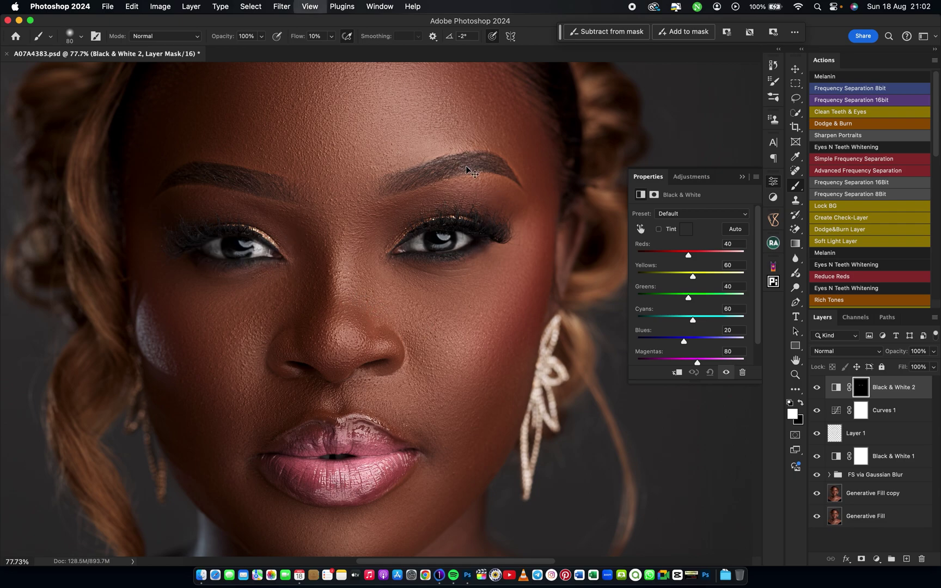
pyautogui.press('super+minus')
pyautogui.press('super+minus')
pyautogui.press('super+minus')
pyautogui.press('super+minus')
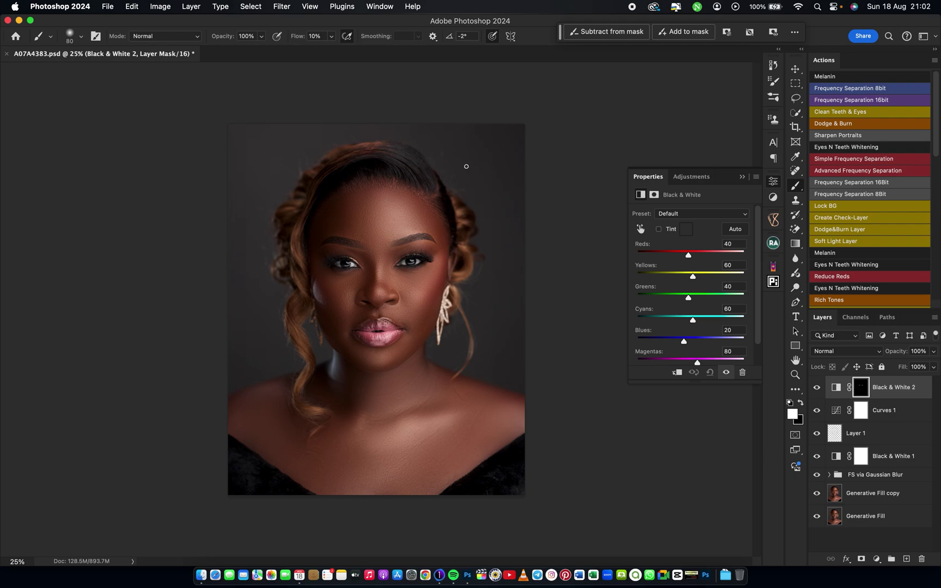
pyautogui.click(816, 388)
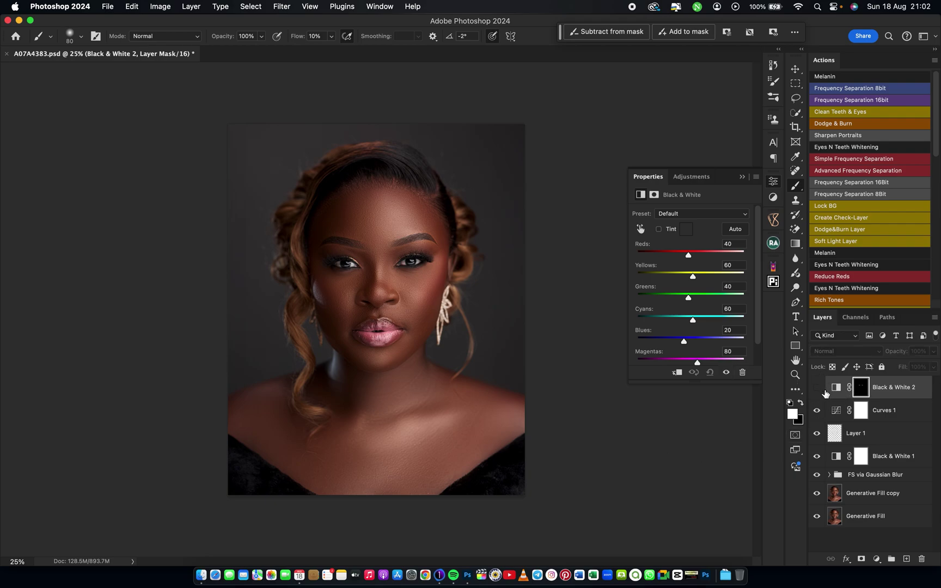
pyautogui.click(817, 387)
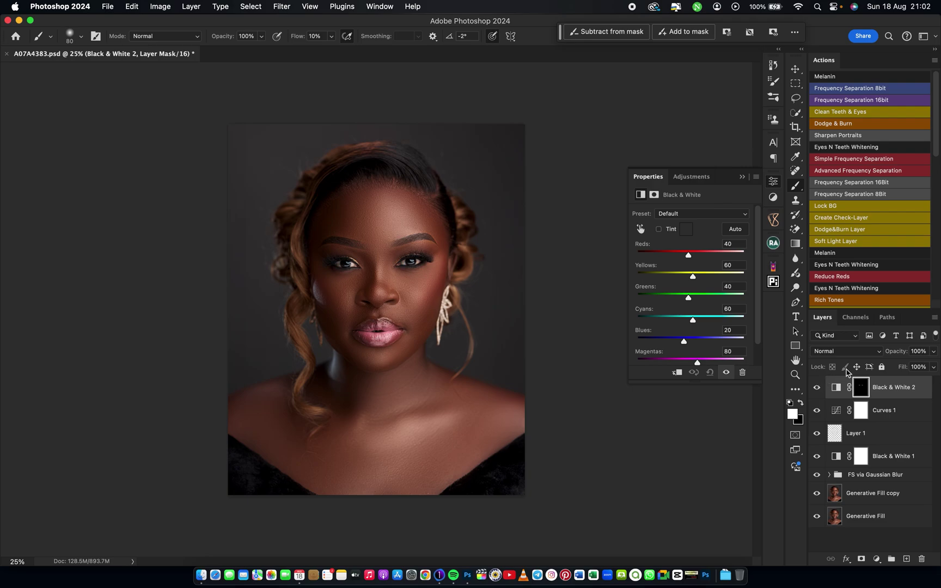
pyautogui.moveTo(901, 356); pyautogui.dragTo(886, 366)
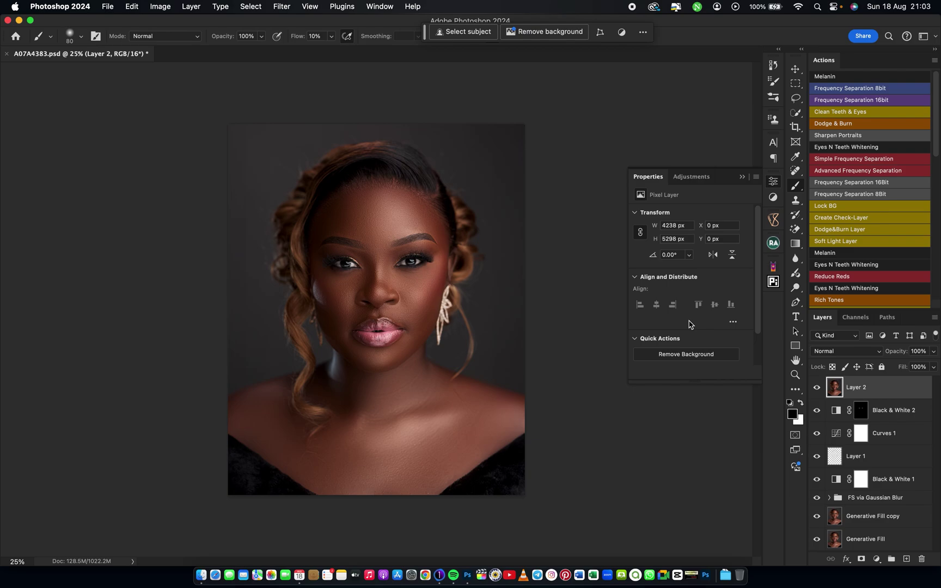
# Step: Desaturate a merged copy of the portrait on top and apply a High Pass filter with a 1.5-pixel radius
pyautogui.press('super+shift+u')
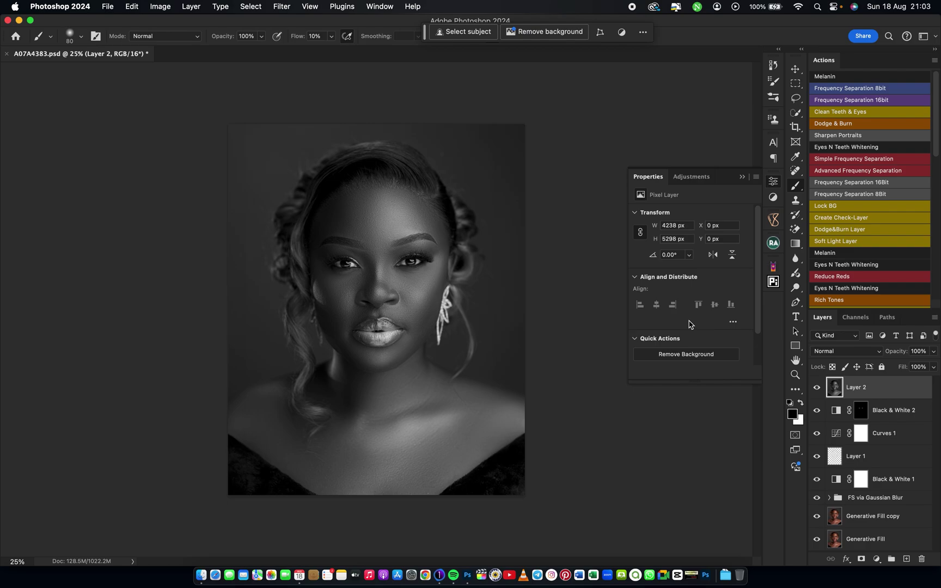
pyautogui.click(280, 6)
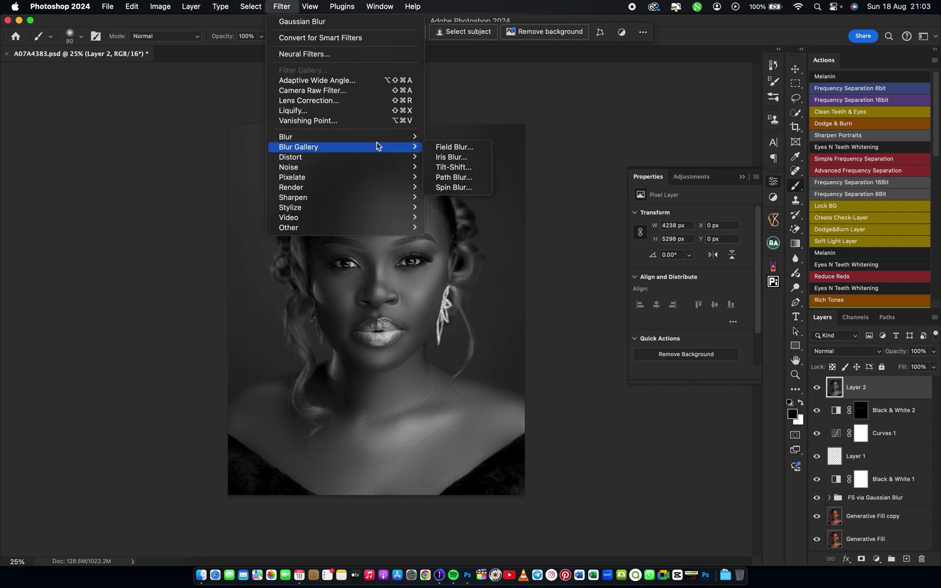
pyautogui.moveTo(362, 231)
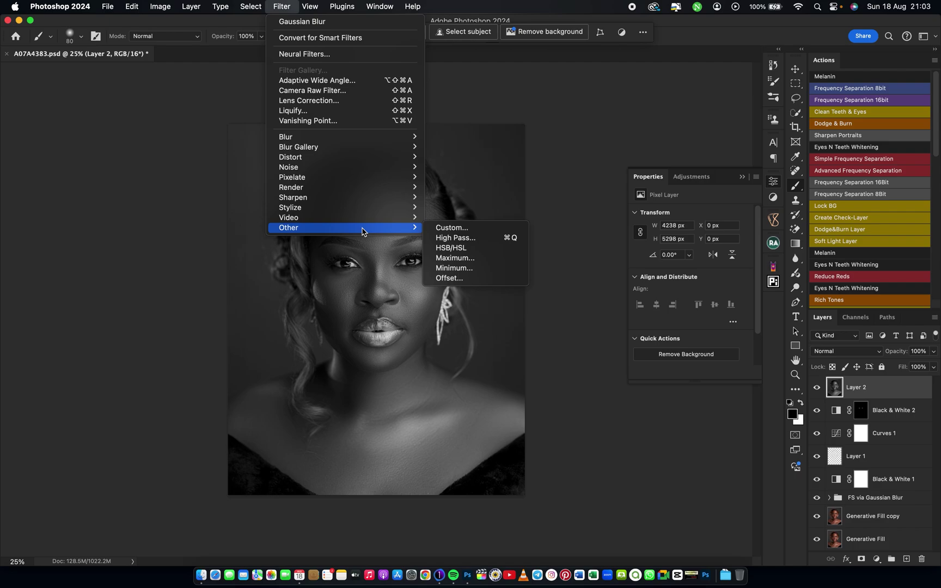
pyautogui.click(469, 238)
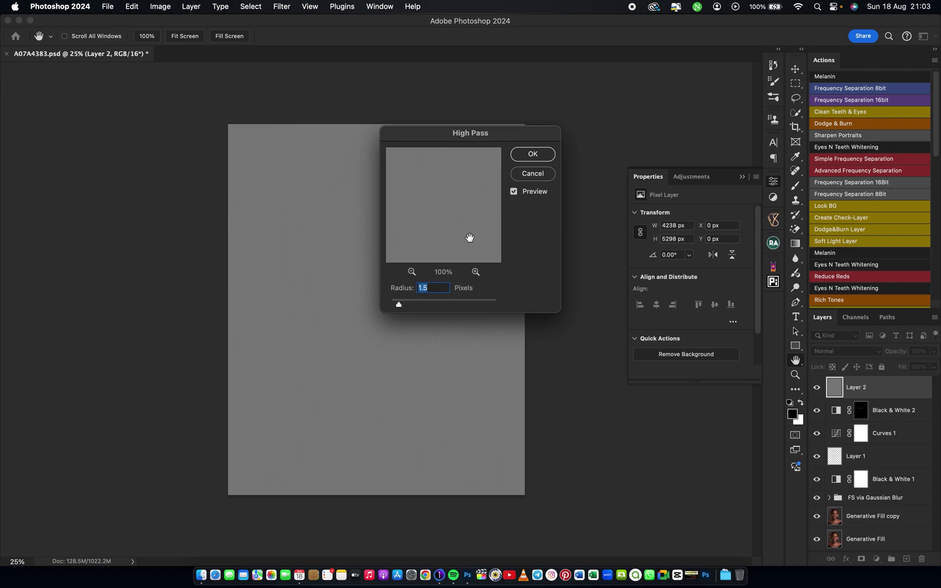
pyautogui.click(540, 161)
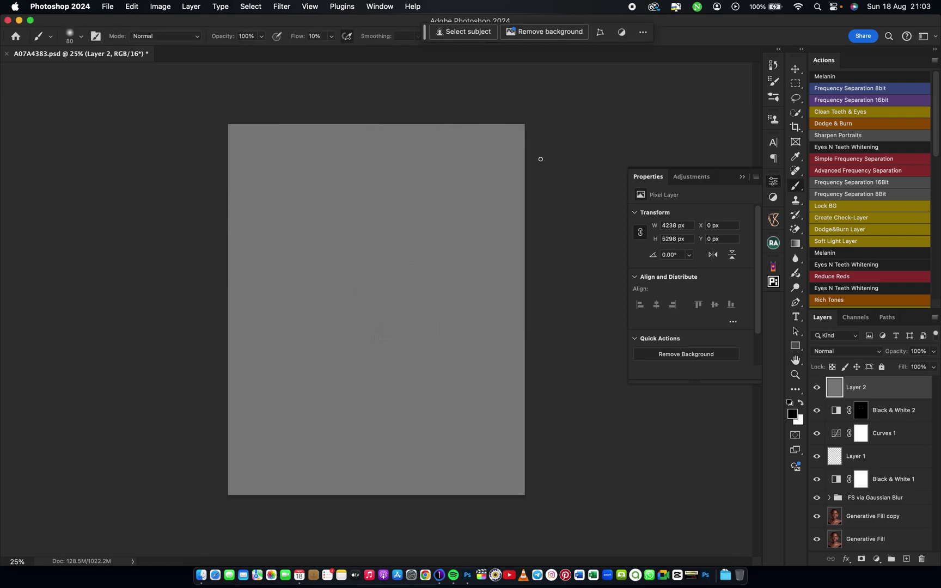
# Step: Set the High Pass layer's blend mode to Soft Light and save the document
pyautogui.click(823, 358)
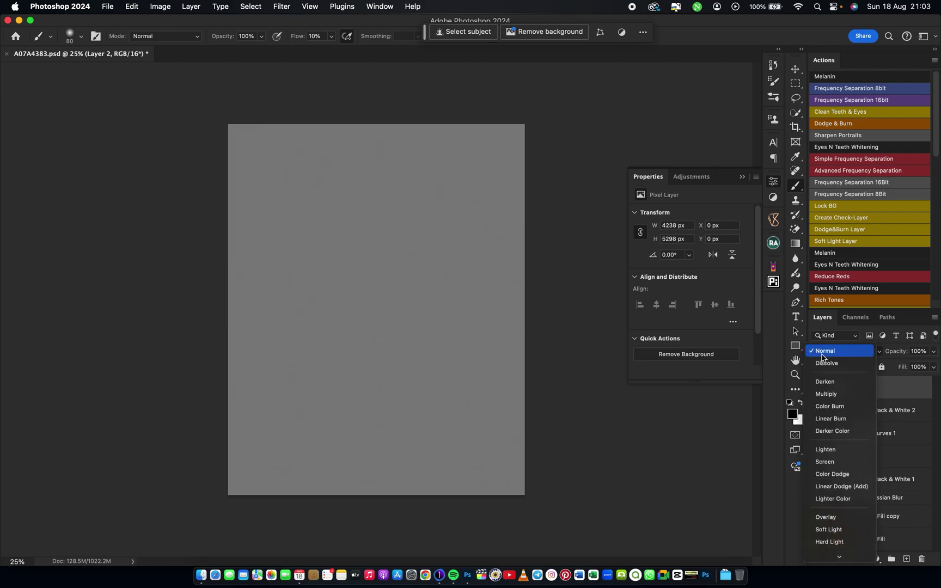
pyautogui.click(836, 529)
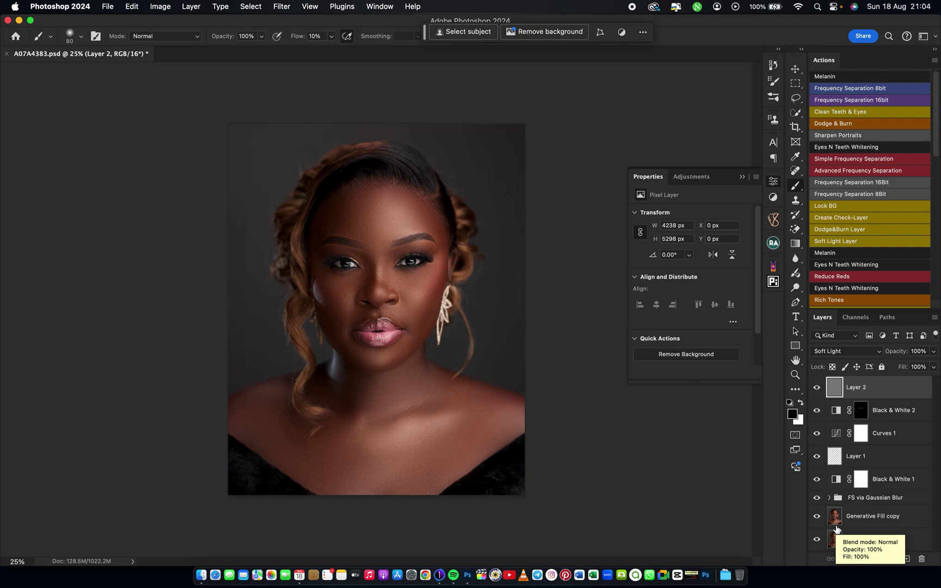
pyautogui.press('super+s')
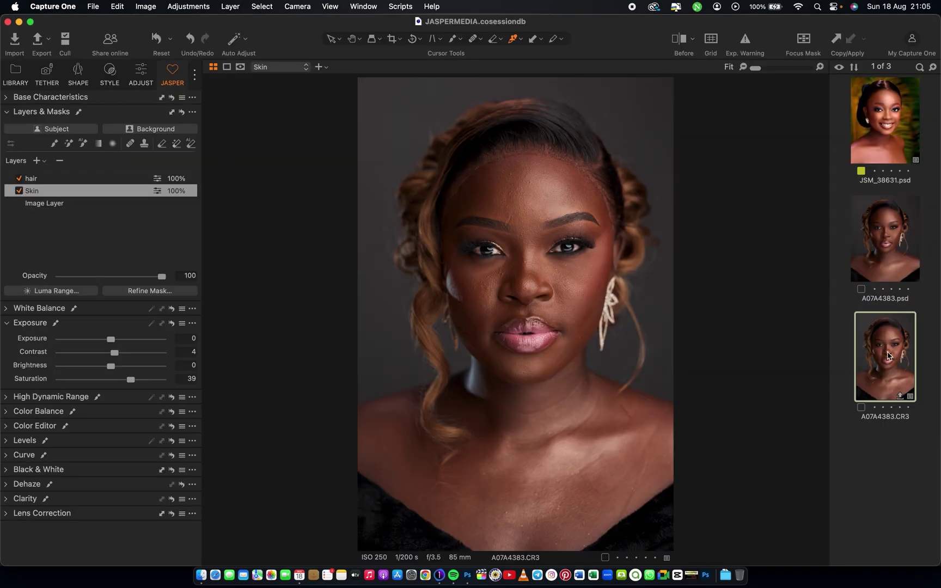
# Step: Switch to Capture One and compare A07A4383.psd with A07A4383.CR3, first one at a time and finally side by side
pyautogui.click(896, 259)
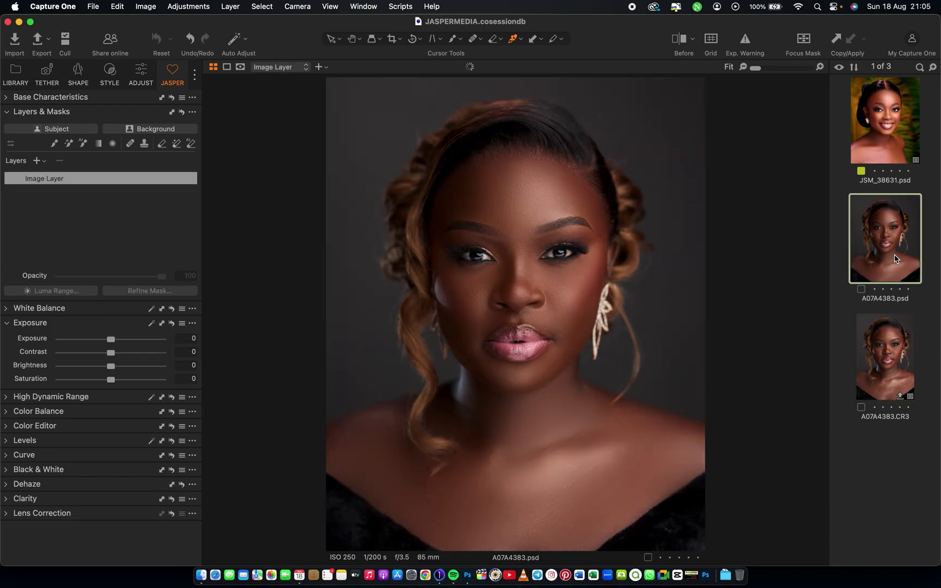
pyautogui.click(895, 343)
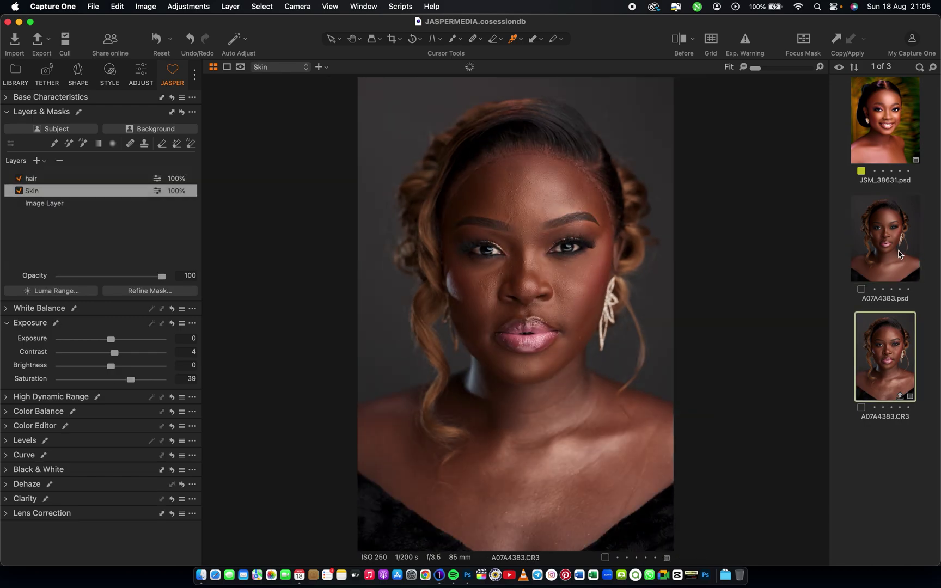
pyautogui.click(899, 254)
pyautogui.keyDown('super'); pyautogui.click(892, 344); pyautogui.keyUp('super')
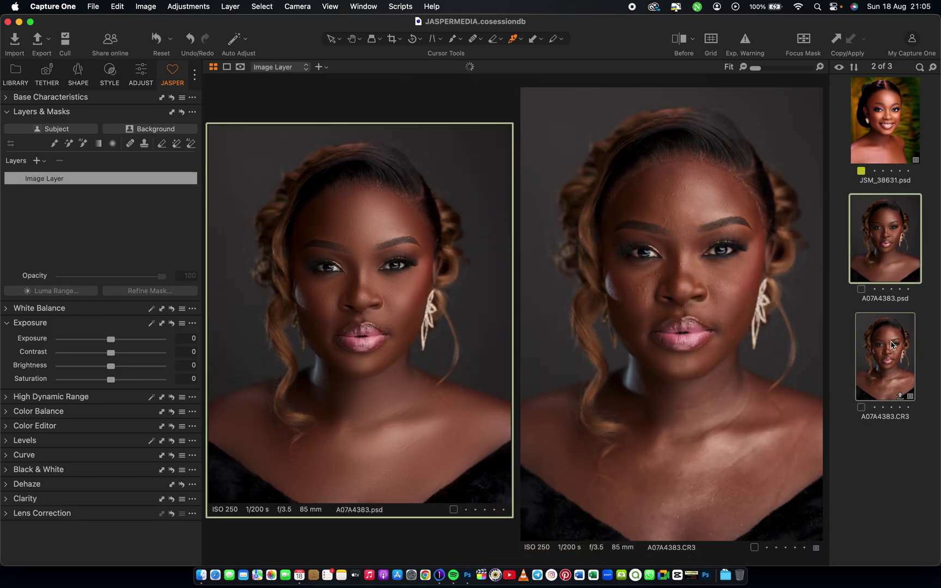